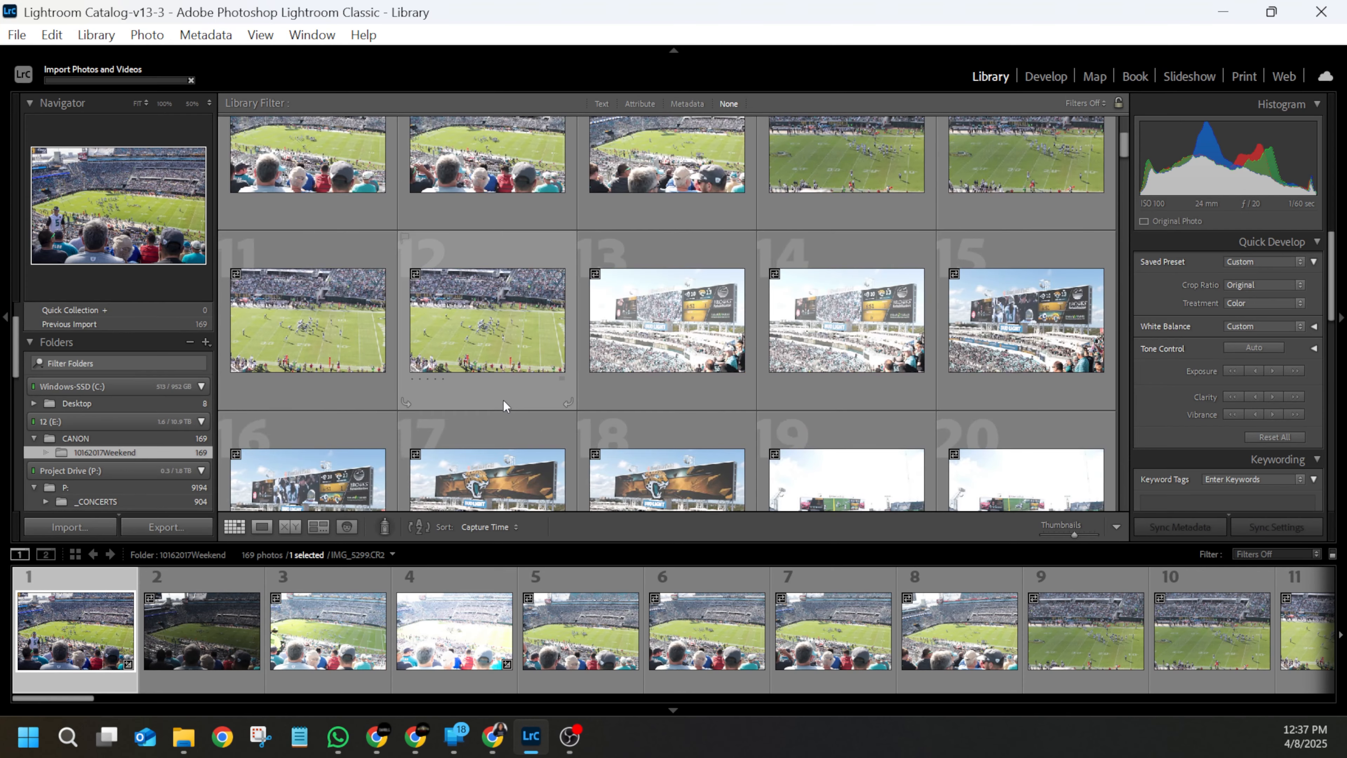
Select the first stadium photo, IMG_5299.CR2, in the 10162017Weekend folder and open it for editing in Develop
scroll(503, 399, up, 3)
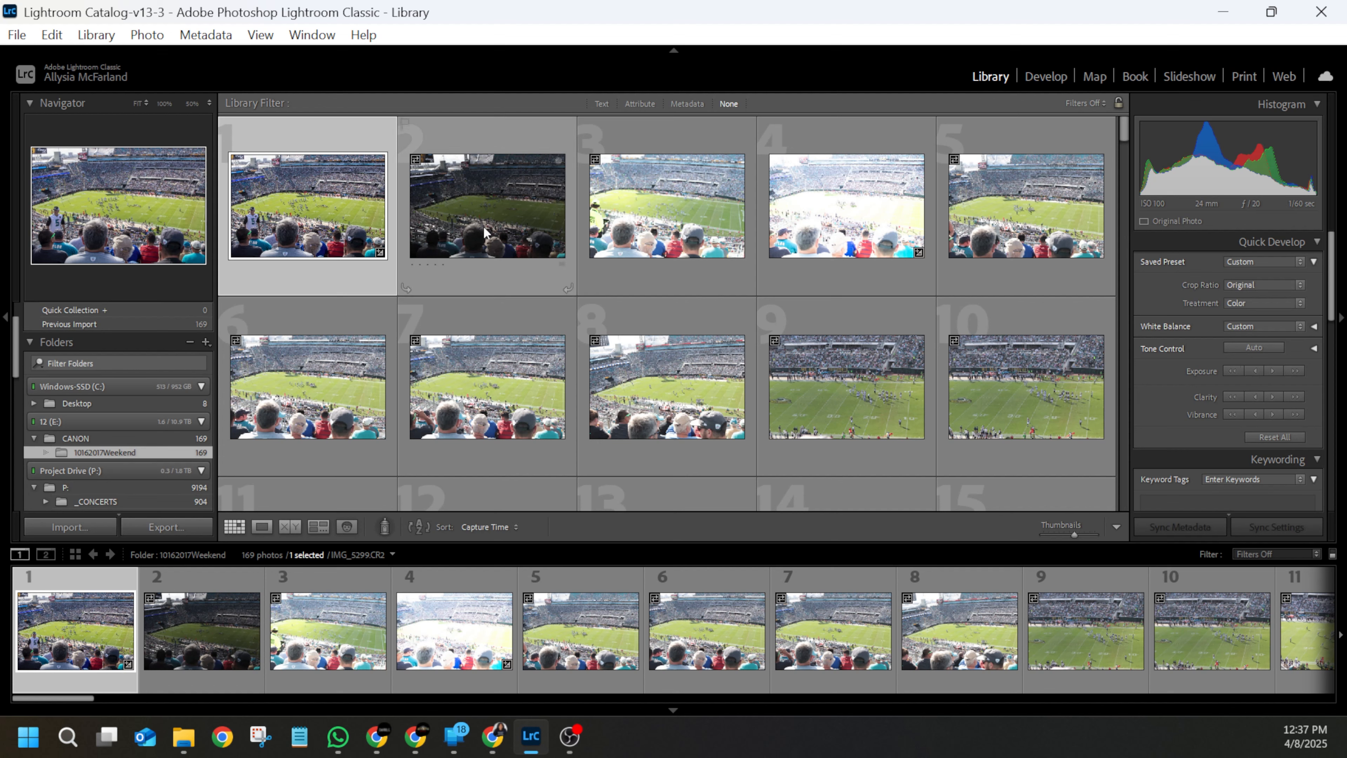
click(566, 234)
key(Right)
scroll(444, 312, down, 3)
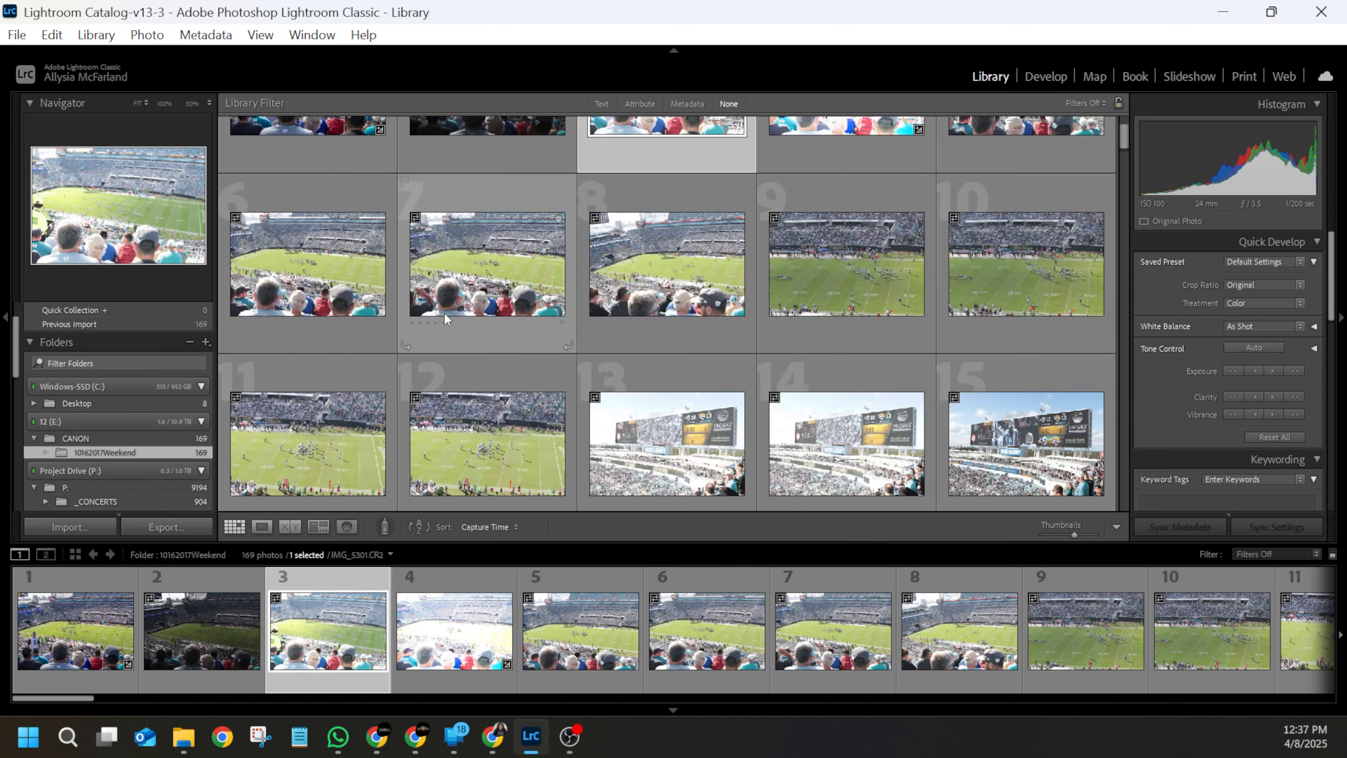
scroll(442, 357, up, 3)
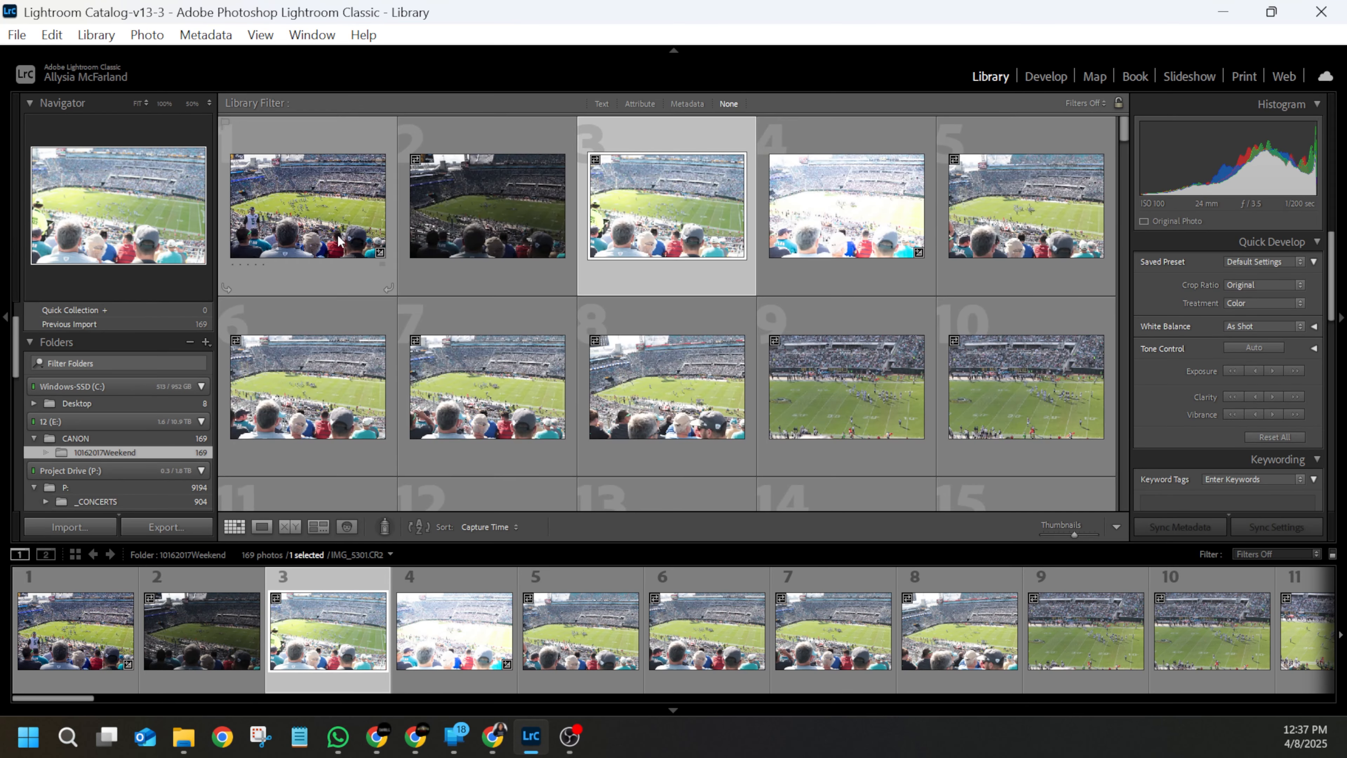
click(347, 215)
click(1048, 75)
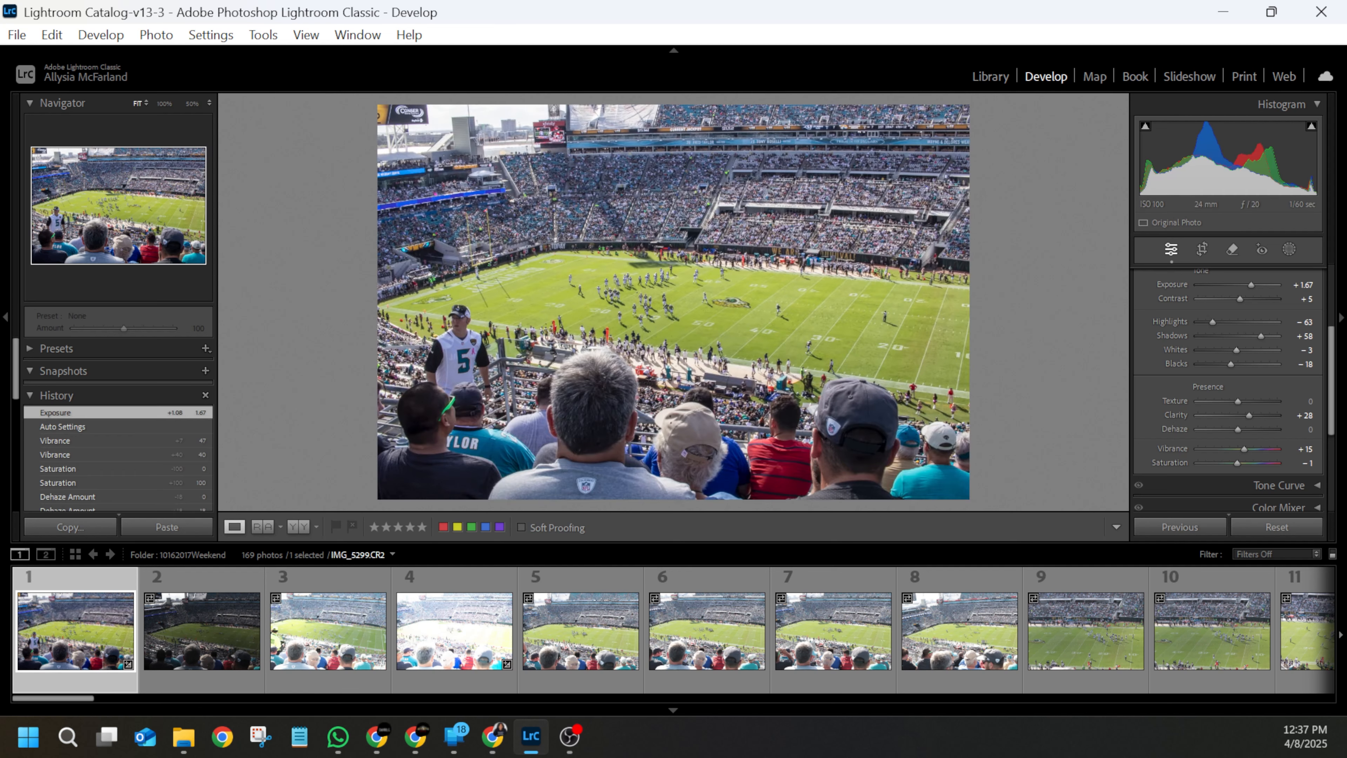
Revert the photo to the Import state at the start of its edit history
scroll(1153, 478, up, 3)
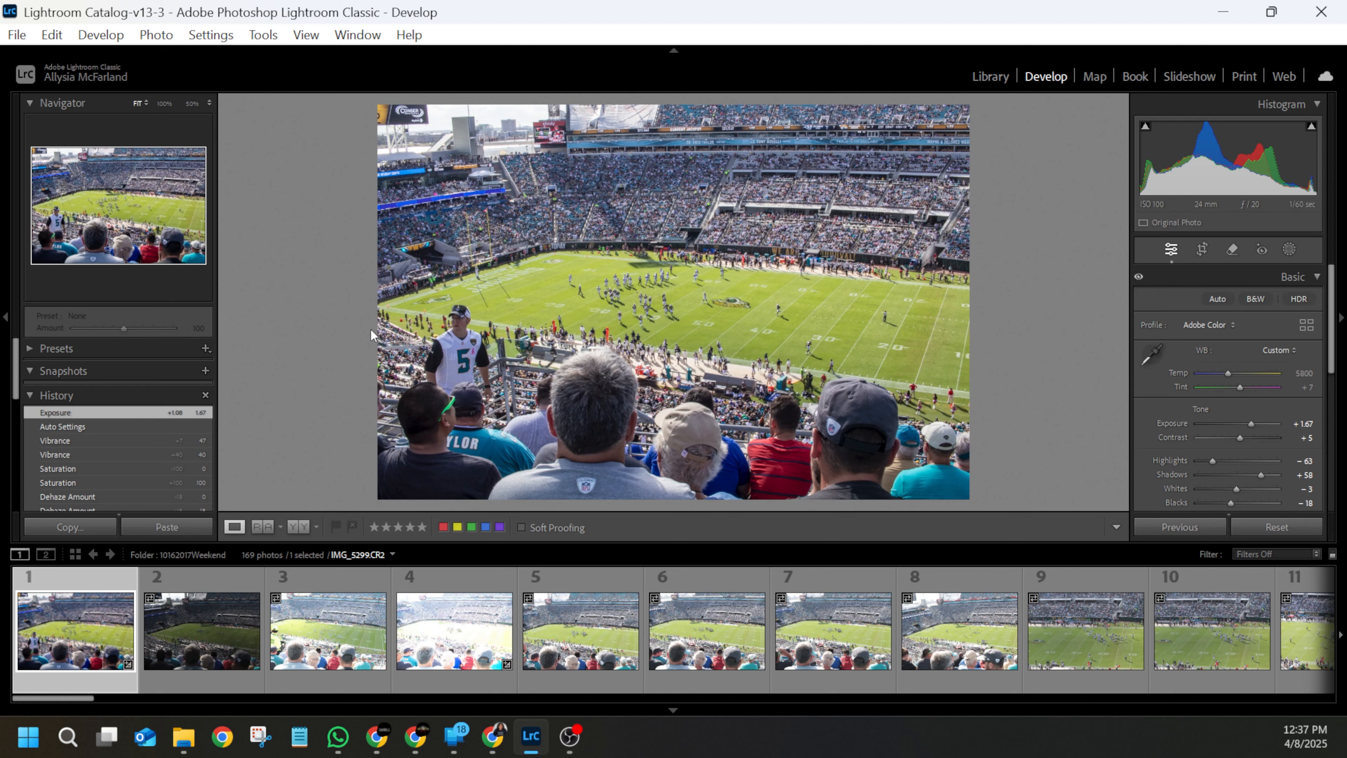
scroll(48, 478, down, 5)
click(104, 441)
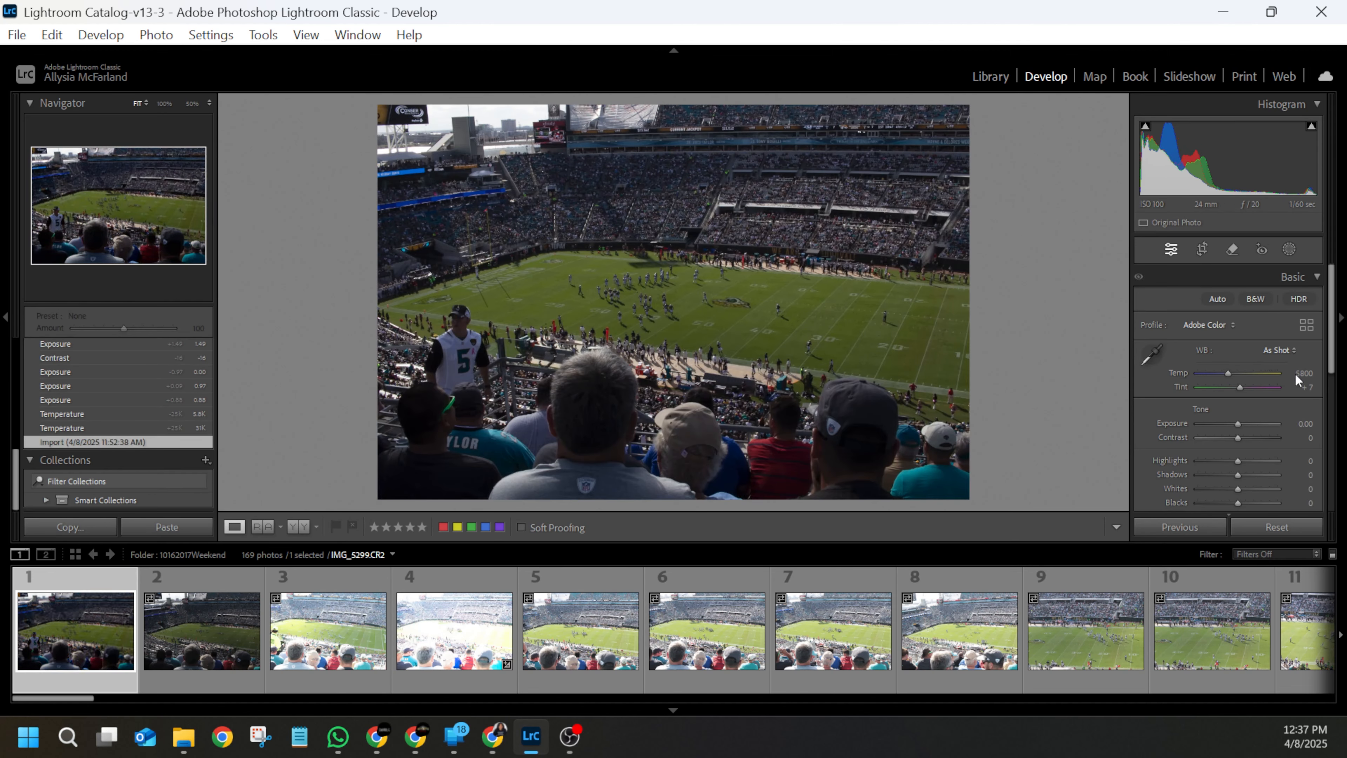
Try a warmer color temperature on the photo, reset it, and return to the Import history state
click(1318, 275)
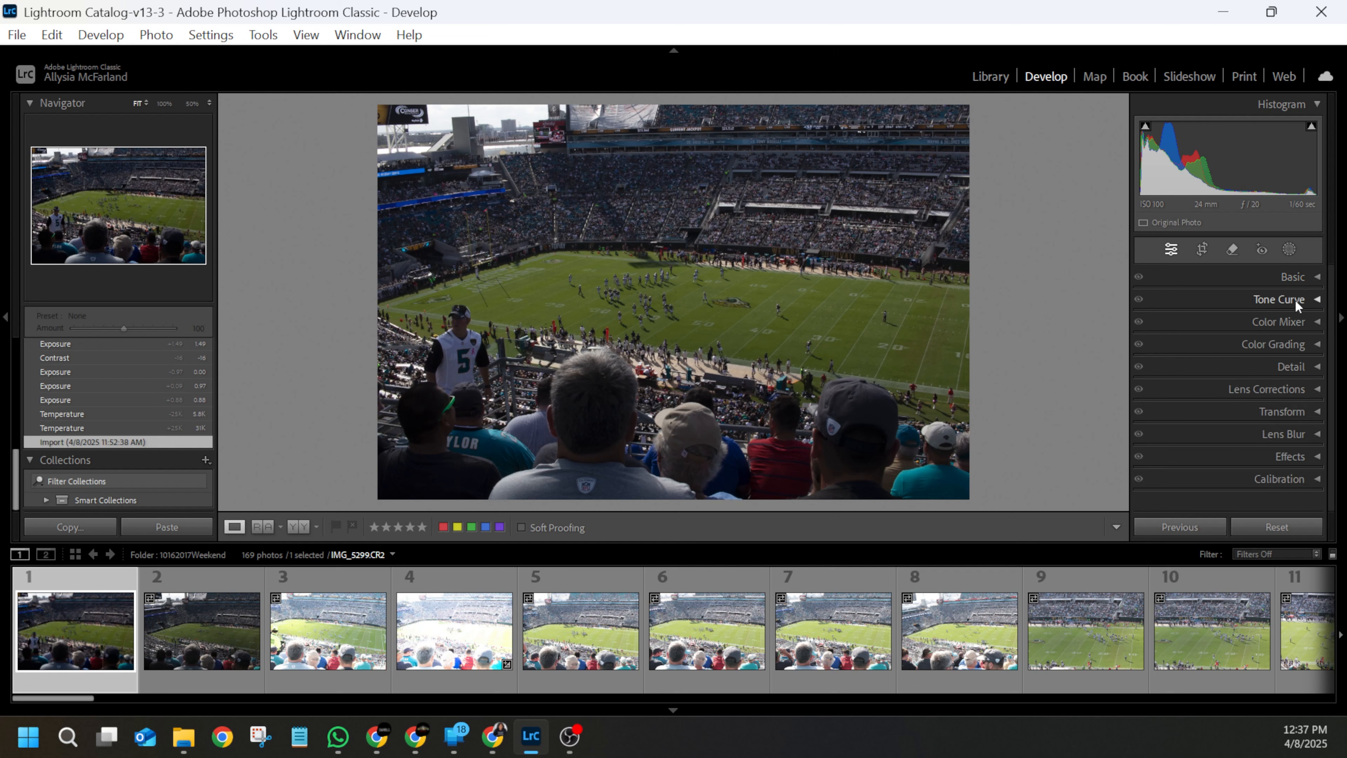
click(1317, 277)
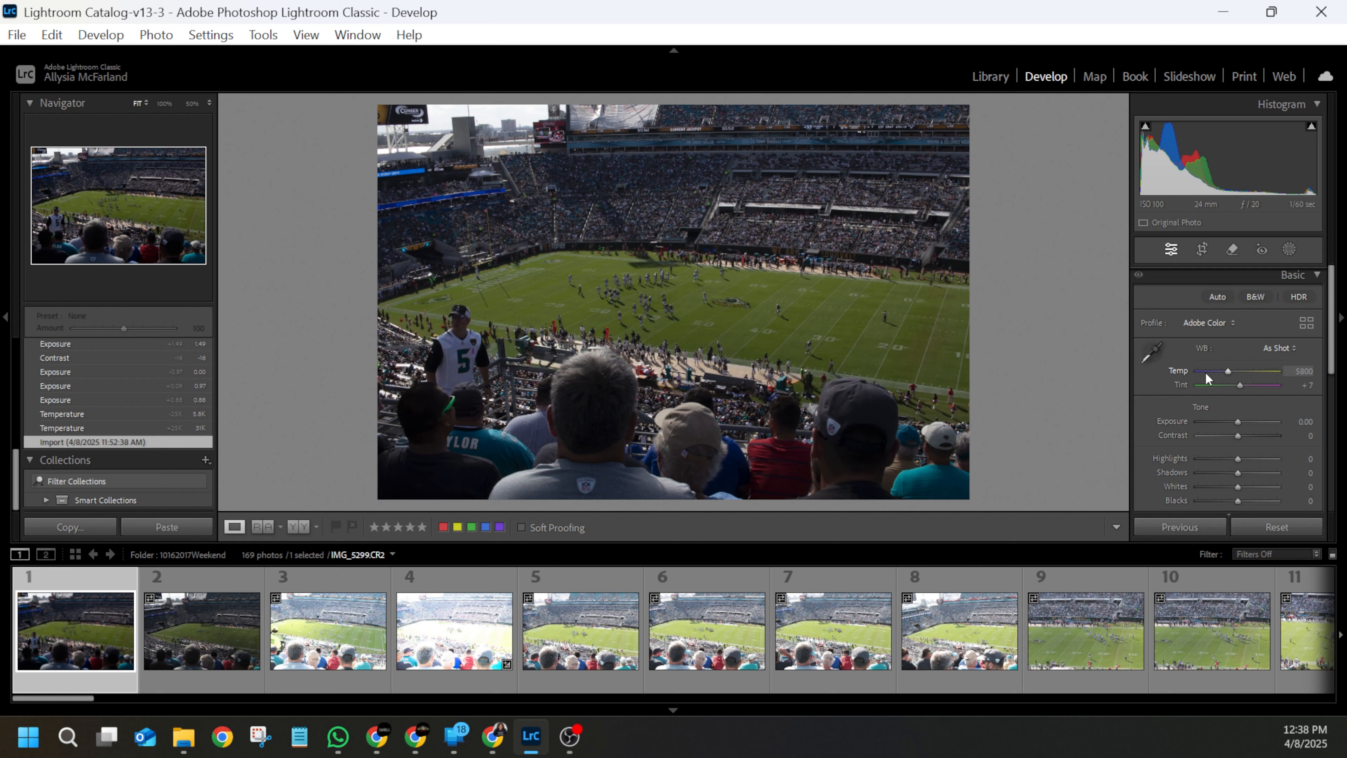
mouse_move(1225, 371)
mouse_down()
mouse_move(1197, 372)
mouse_move(1252, 372)
mouse_up()
double_click(1252, 372)
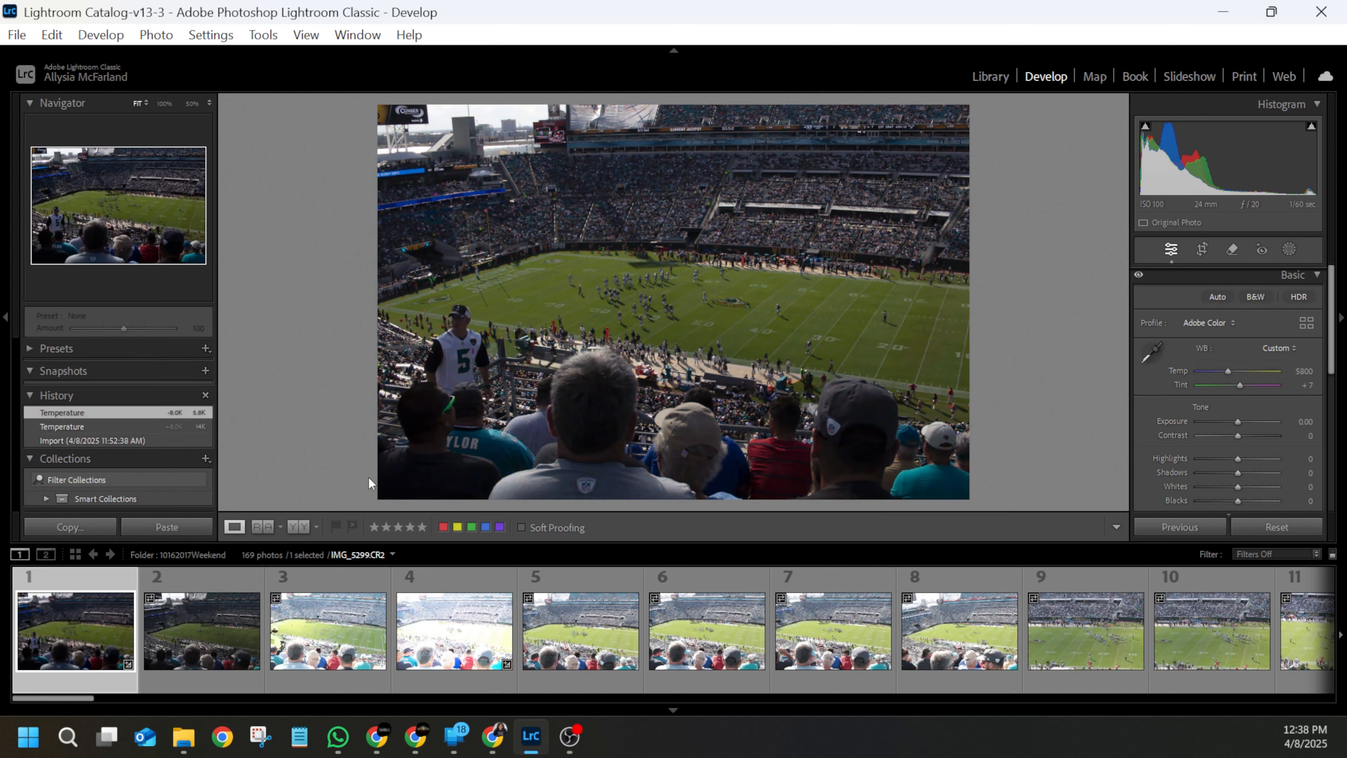
click(141, 440)
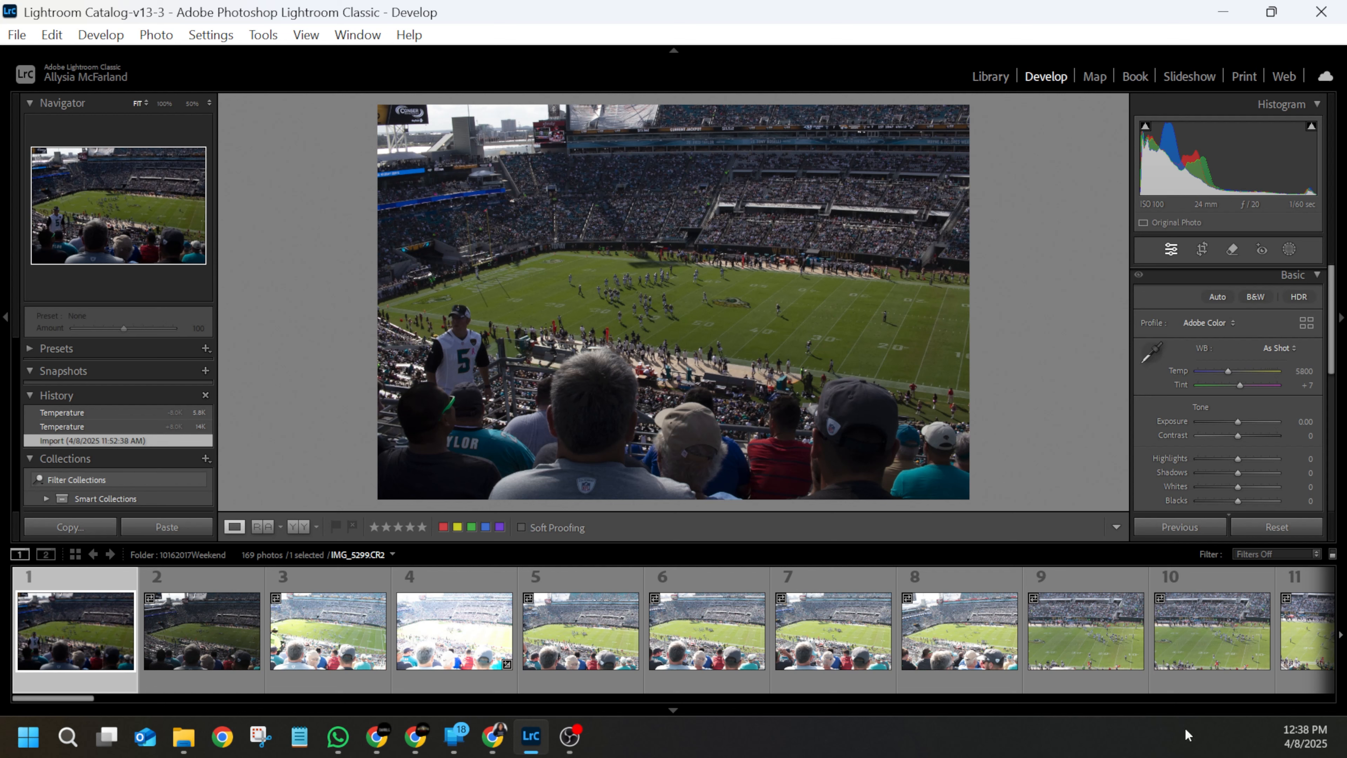
Try the Daylight and Tungsten white balance presets on the photo and restore As Shot
click(1283, 346)
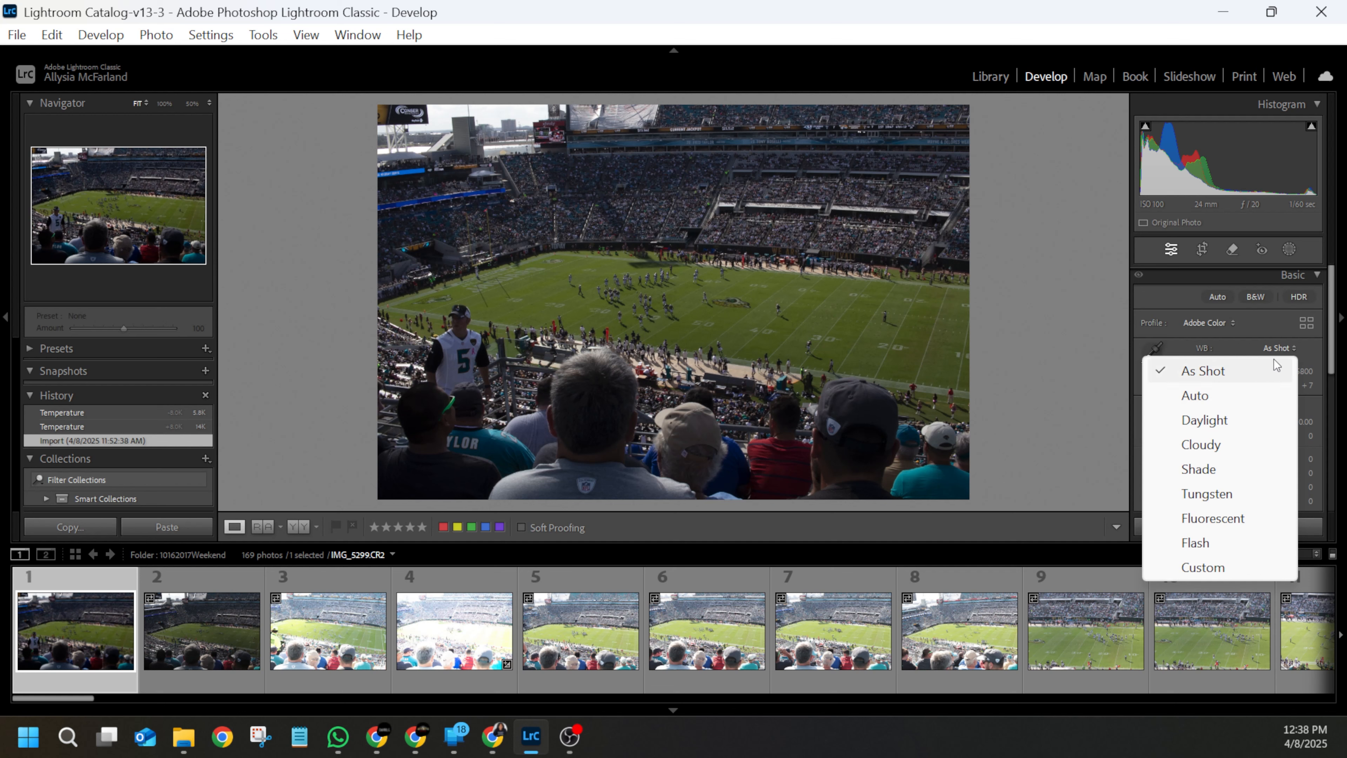
click(1218, 424)
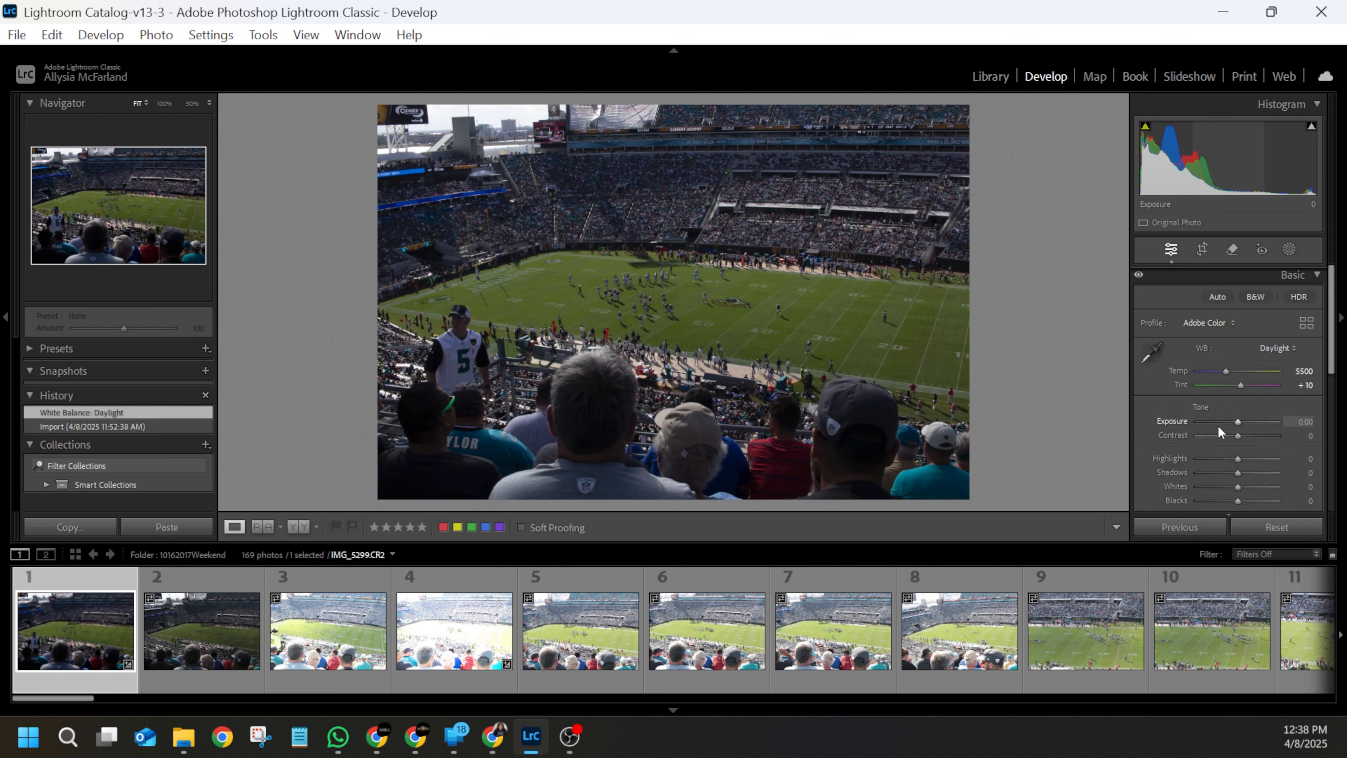
click(1287, 350)
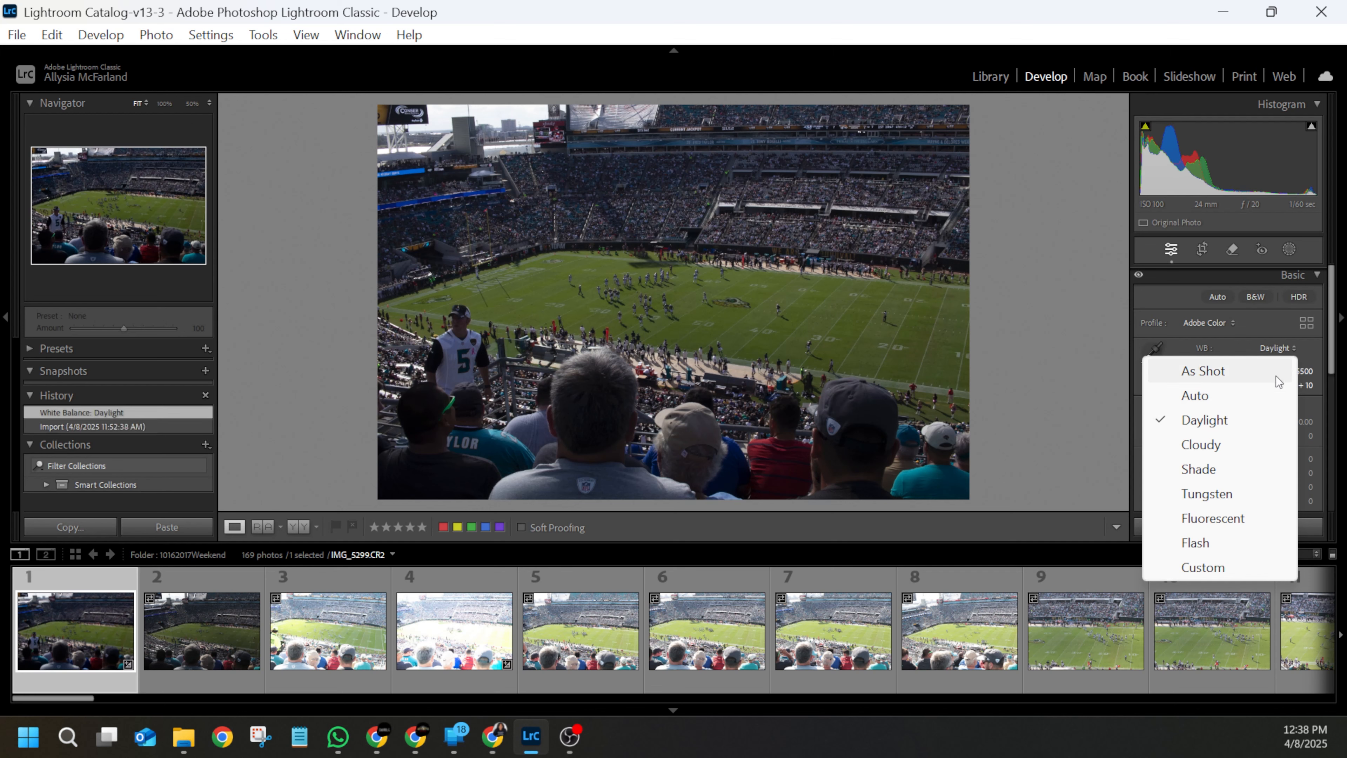
click(1215, 494)
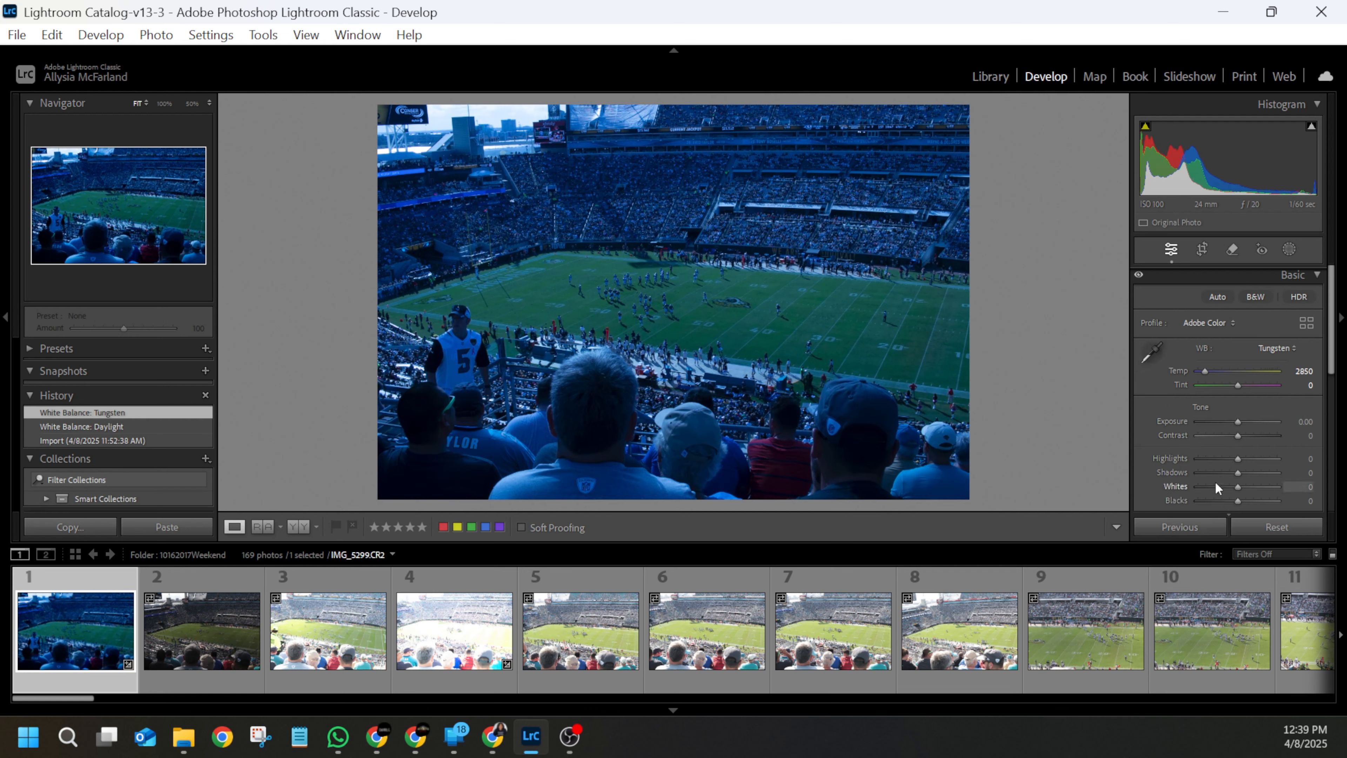
click(1288, 348)
click(1218, 372)
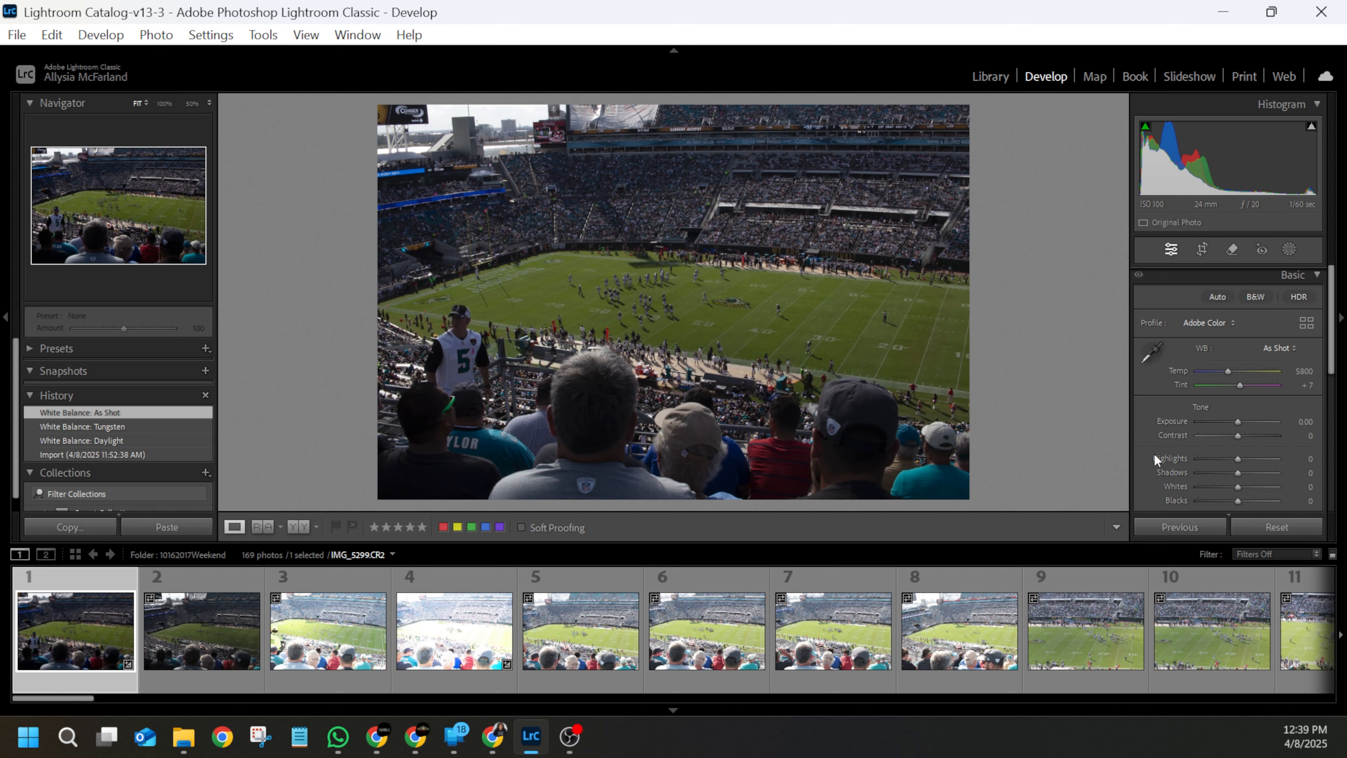
Set the photo's Exposure to +1.32 and Contrast to +14, checking the crowd in the stands up close
scroll(1152, 451, down, 1)
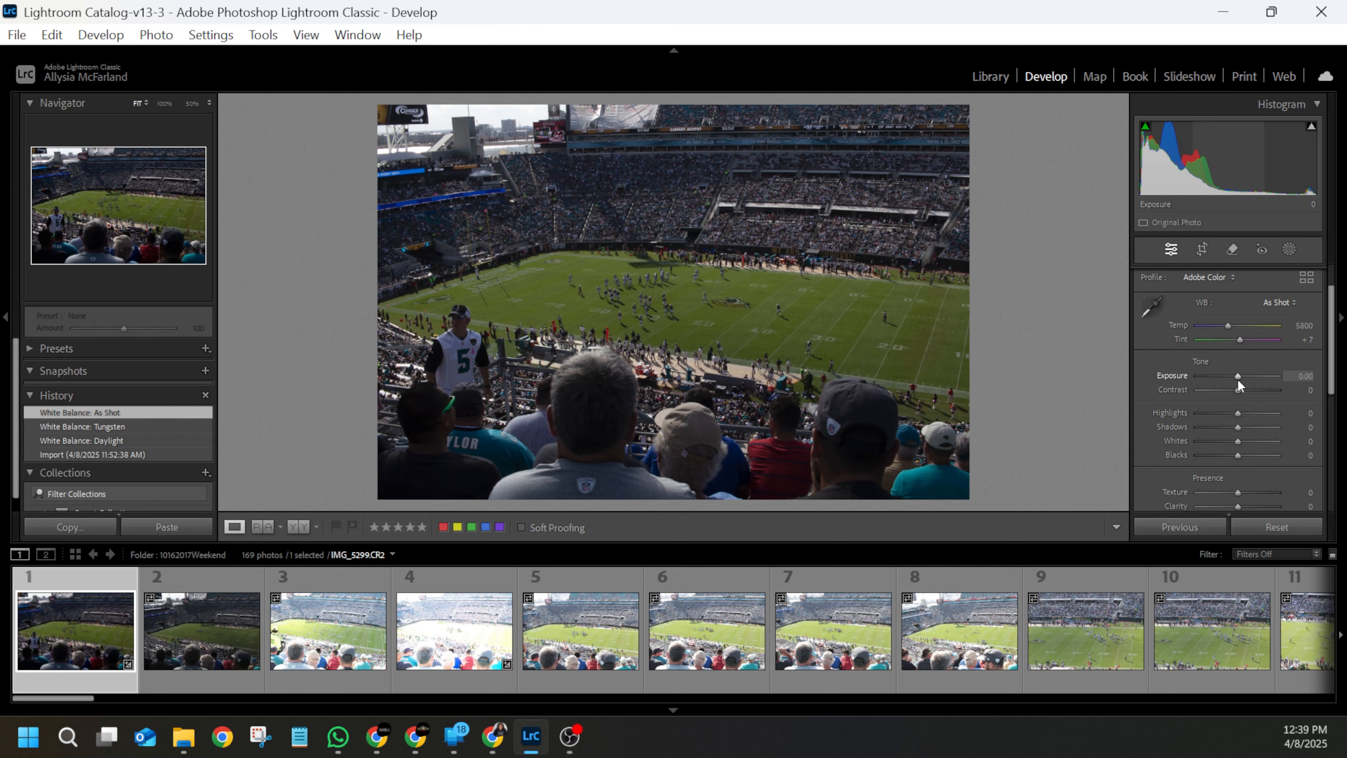
mouse_move(1238, 376)
mouse_down()
mouse_move(1267, 374)
mouse_move(1249, 373)
mouse_up()
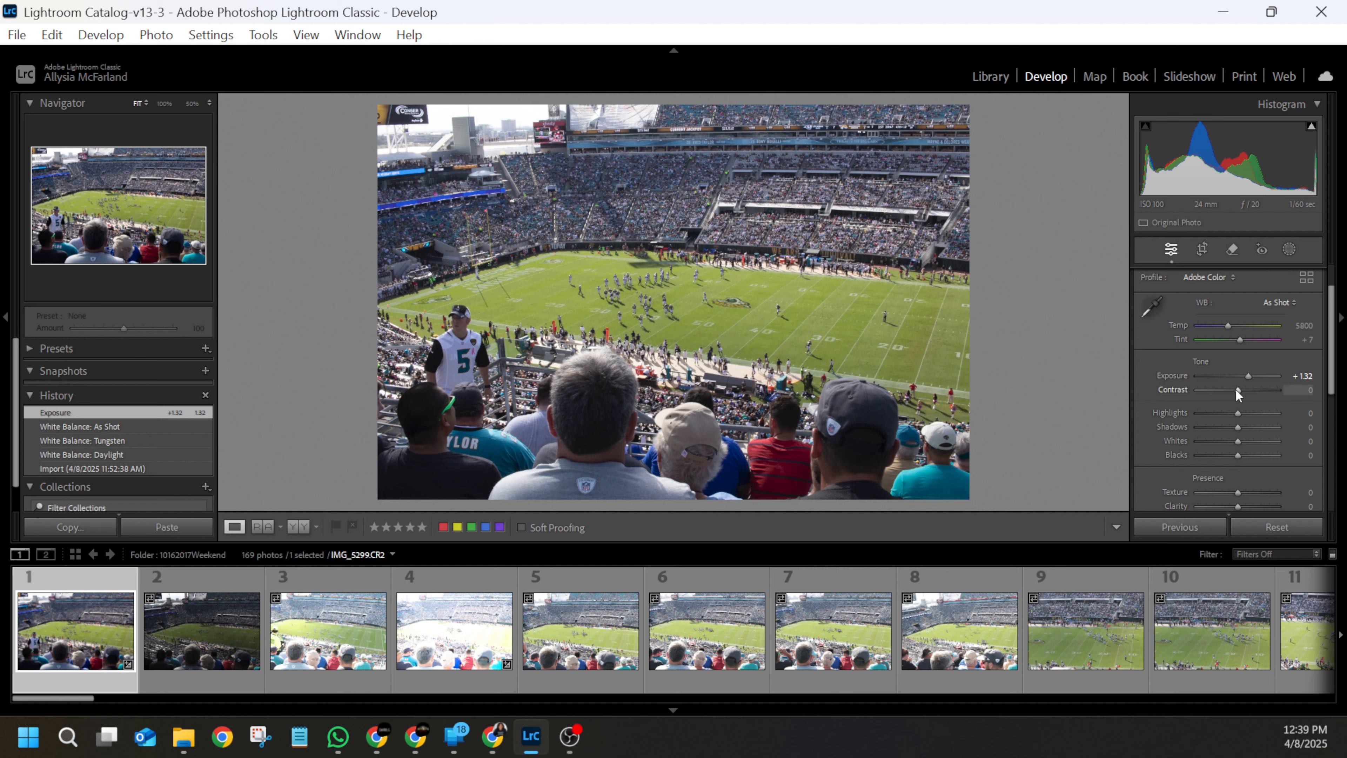
drag(1236, 388, 1243, 391)
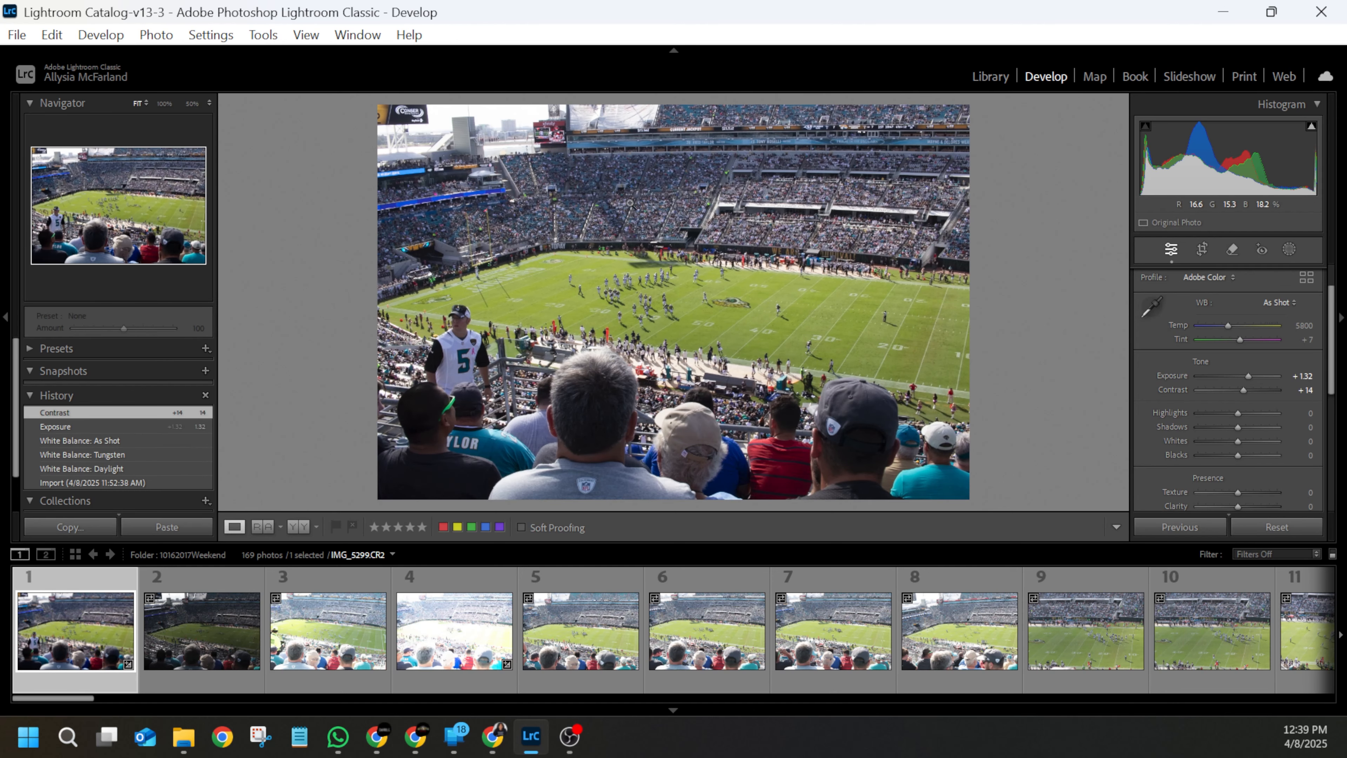
click(661, 252)
drag(509, 242, 560, 397)
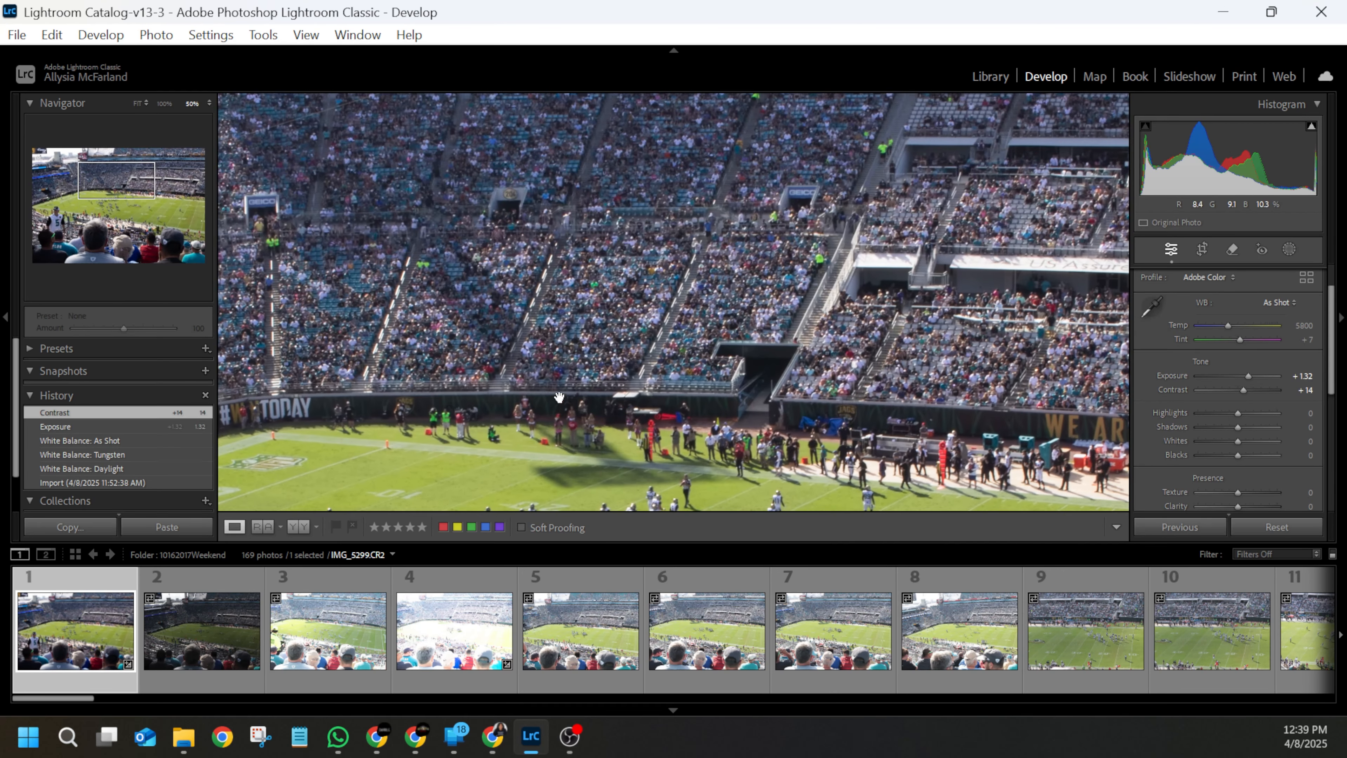
click(561, 354)
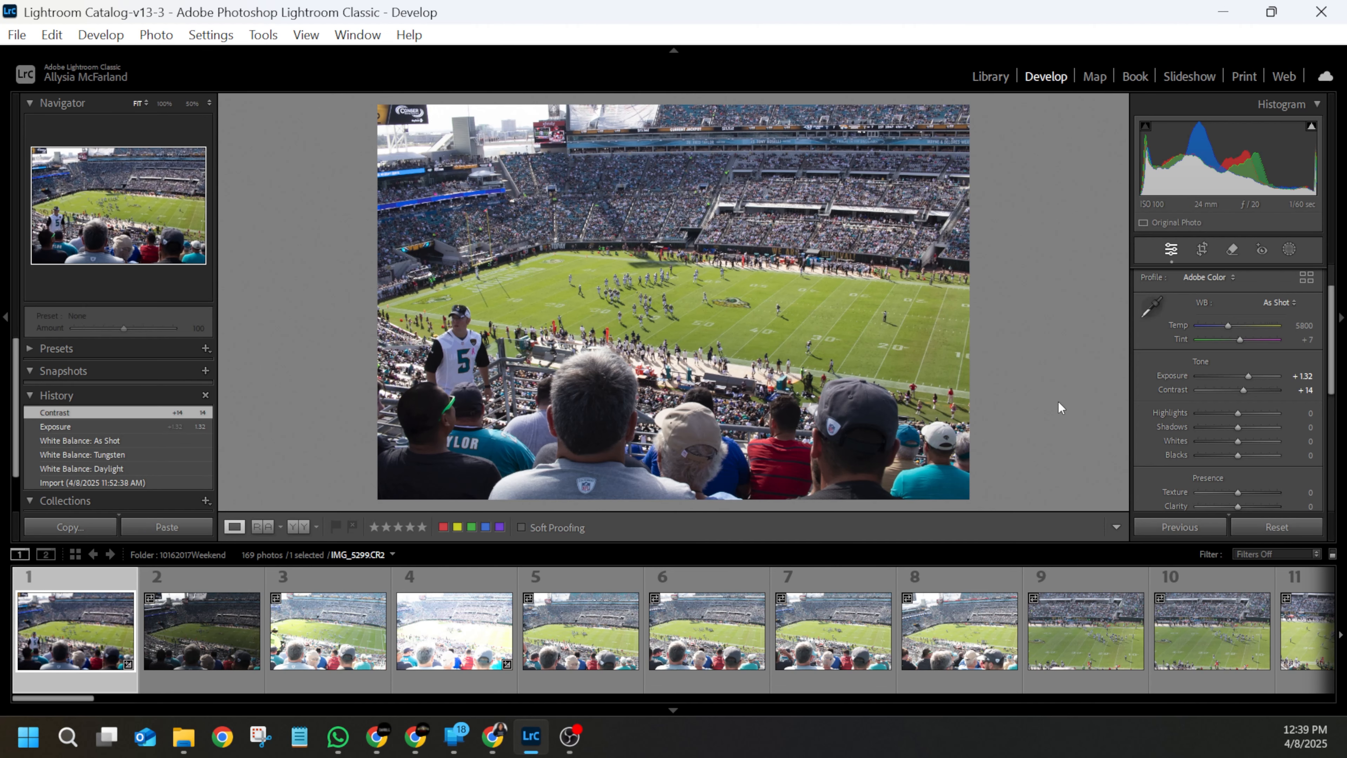
Lower the Highlights to −67 in two passes, checking the sky and upper stands up close
click(488, 123)
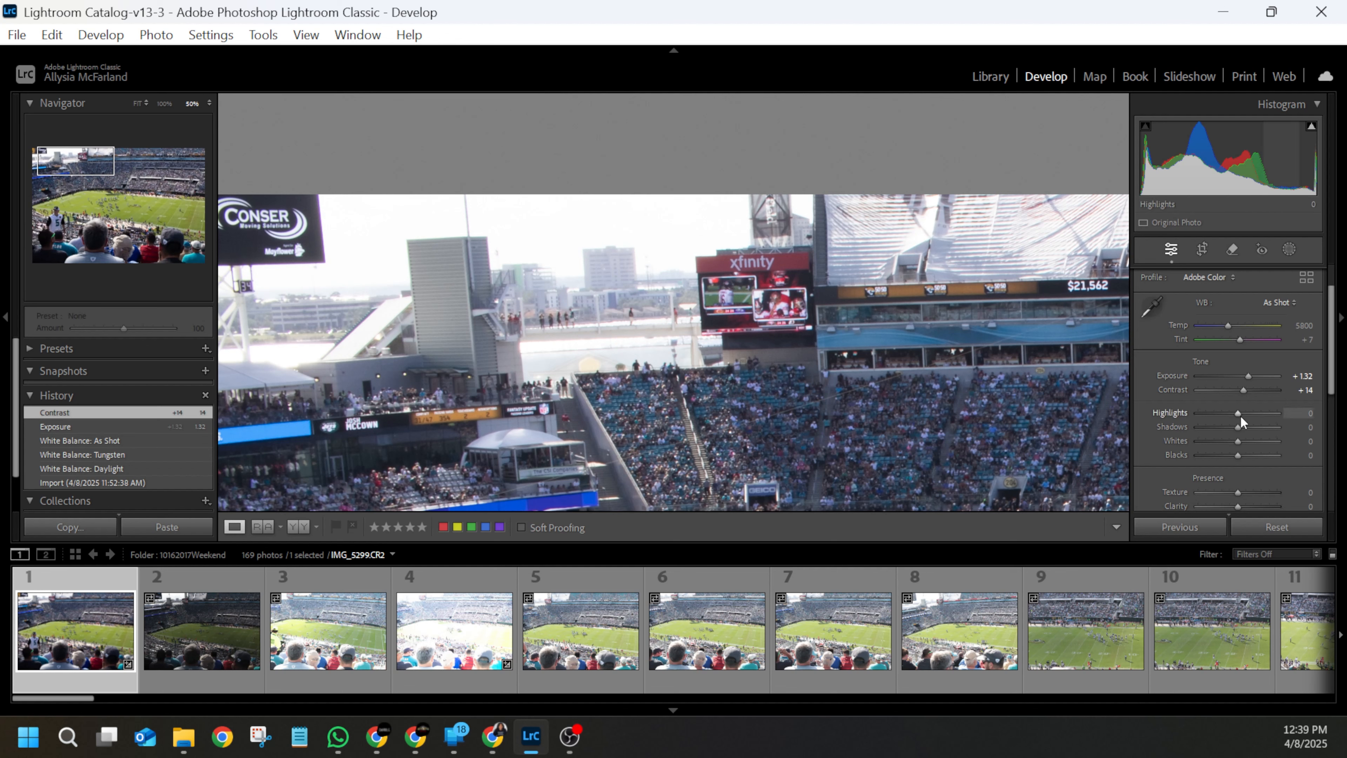
mouse_move(1239, 415)
mouse_down()
mouse_move(1198, 417)
mouse_move(1234, 415)
mouse_up()
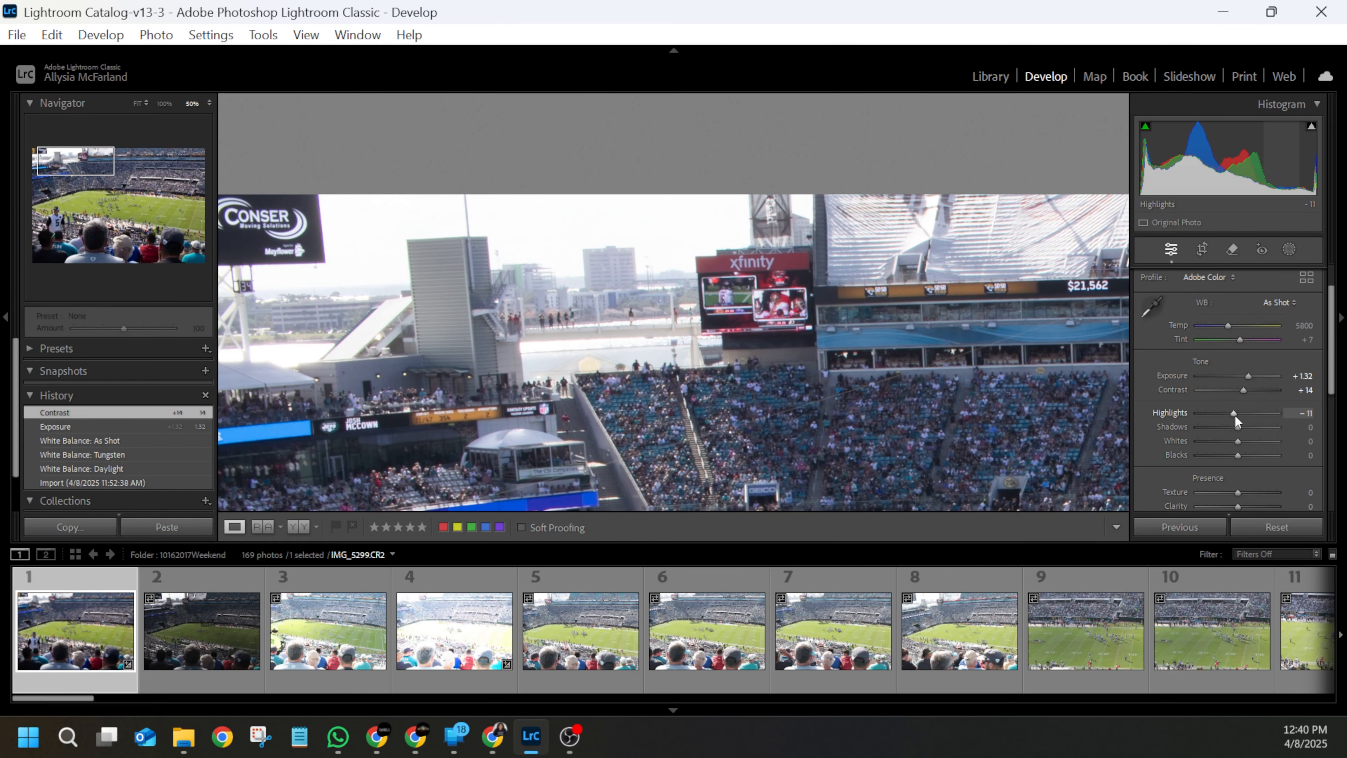
click(1009, 268)
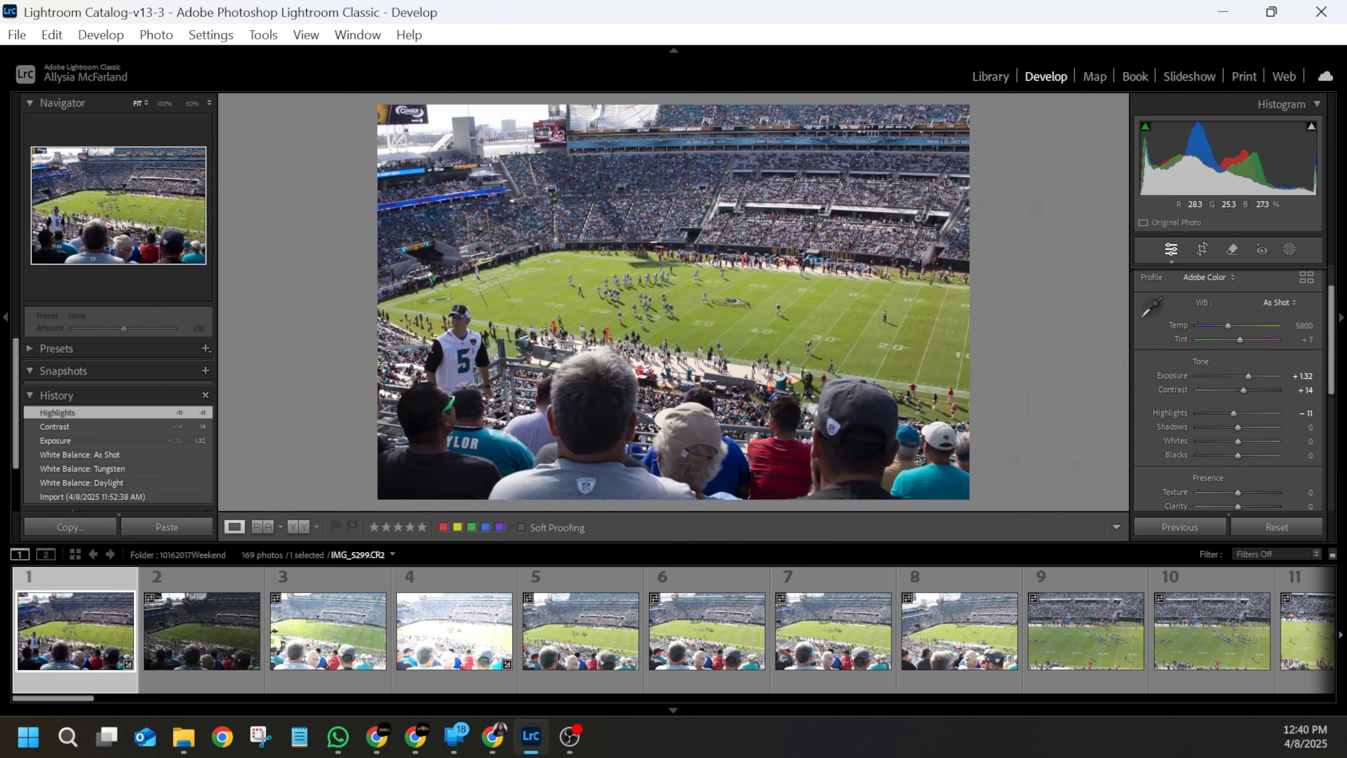
click(614, 130)
drag(634, 154, 684, 269)
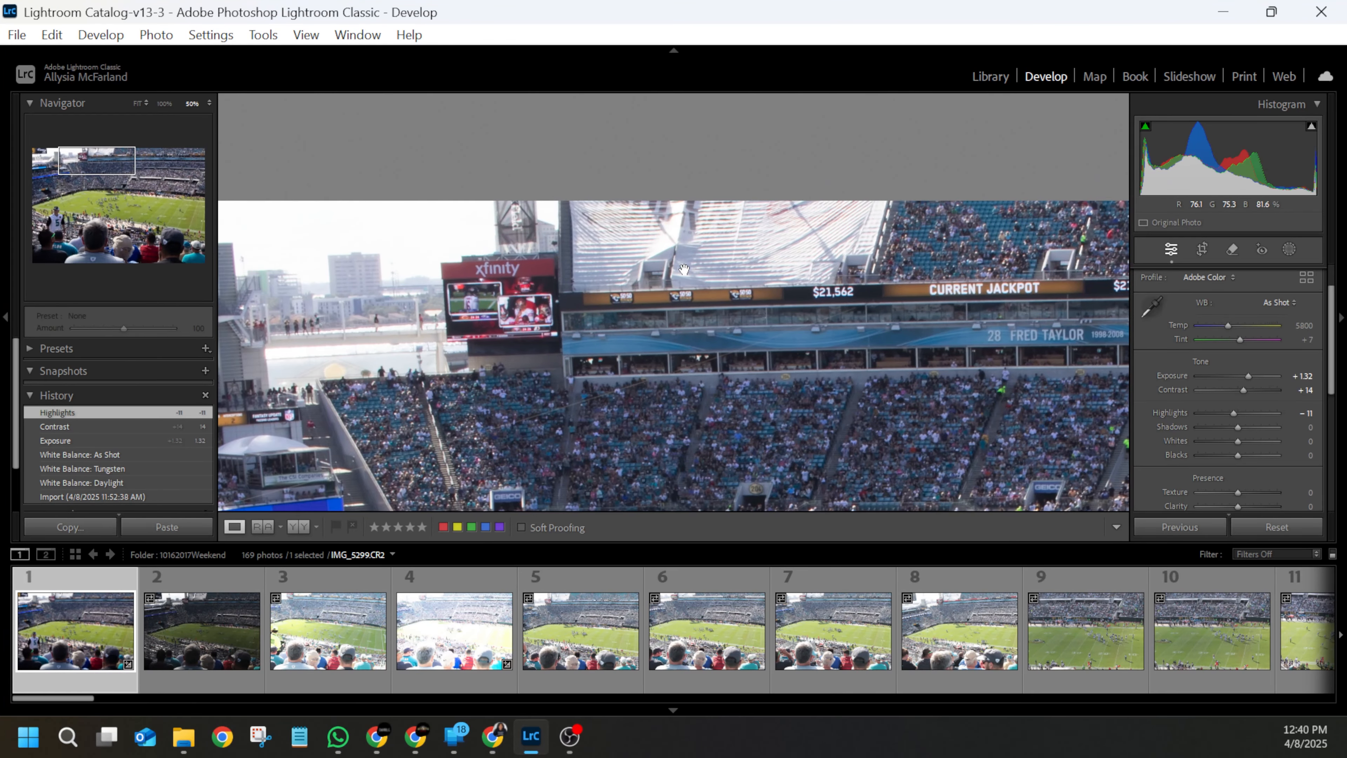
click(684, 269)
drag(1234, 413, 1212, 413)
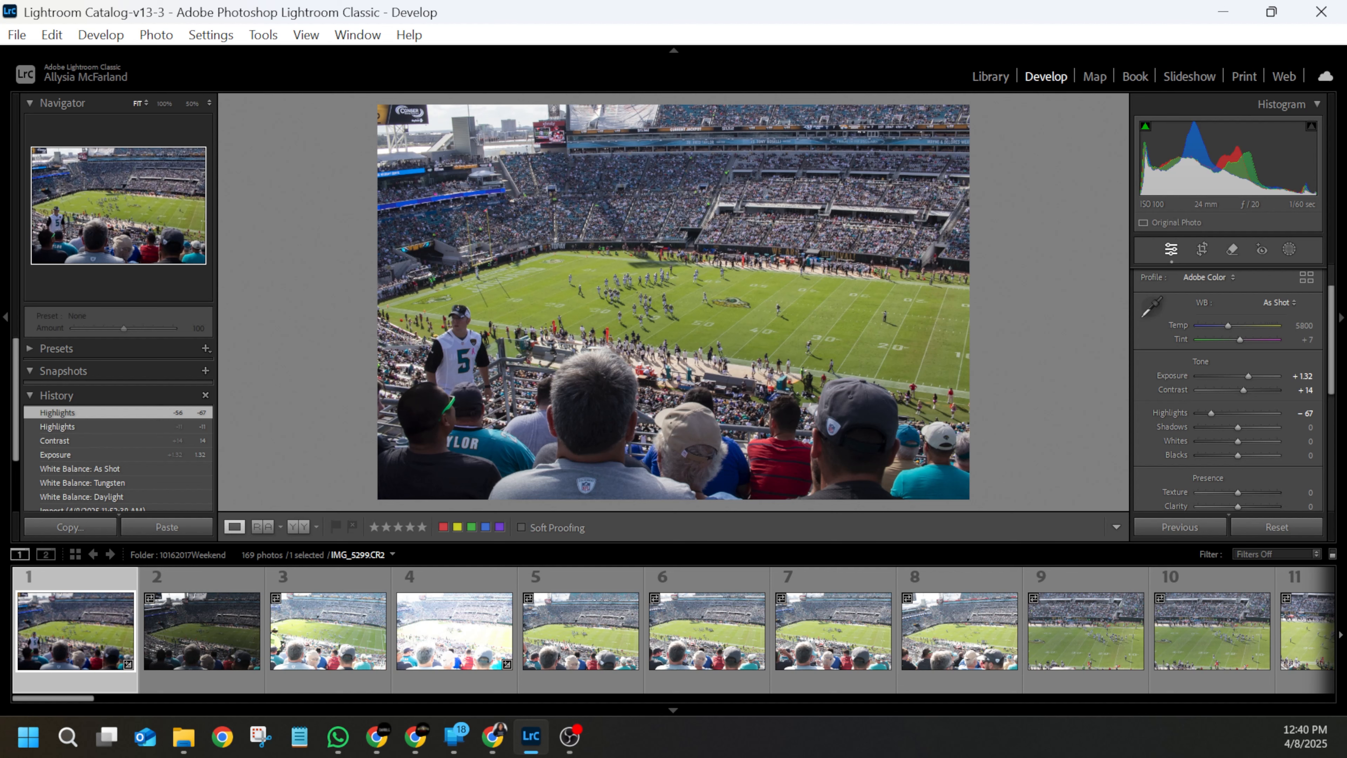
Raise the Shadows to +49 to brighten the dark areas of the photo
key(alt+Tab)
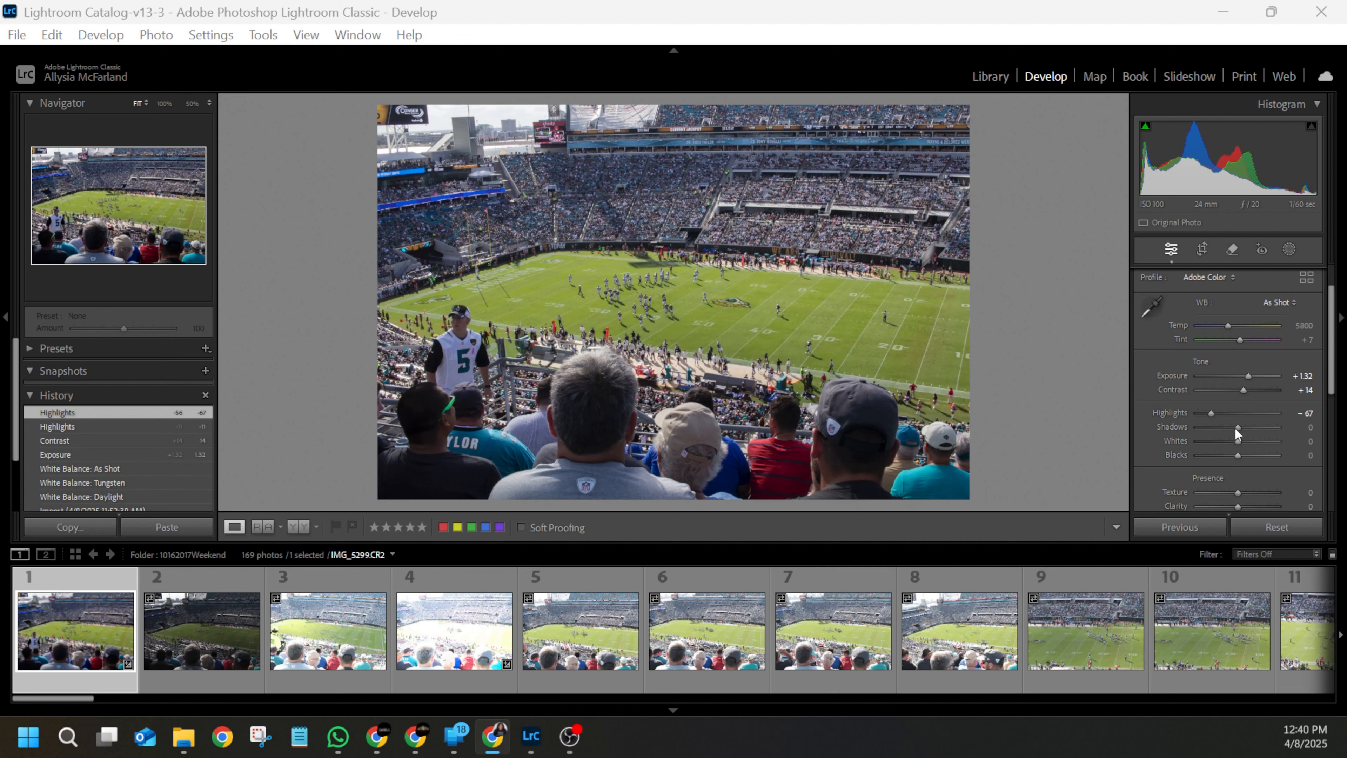
drag(1235, 429, 1256, 427)
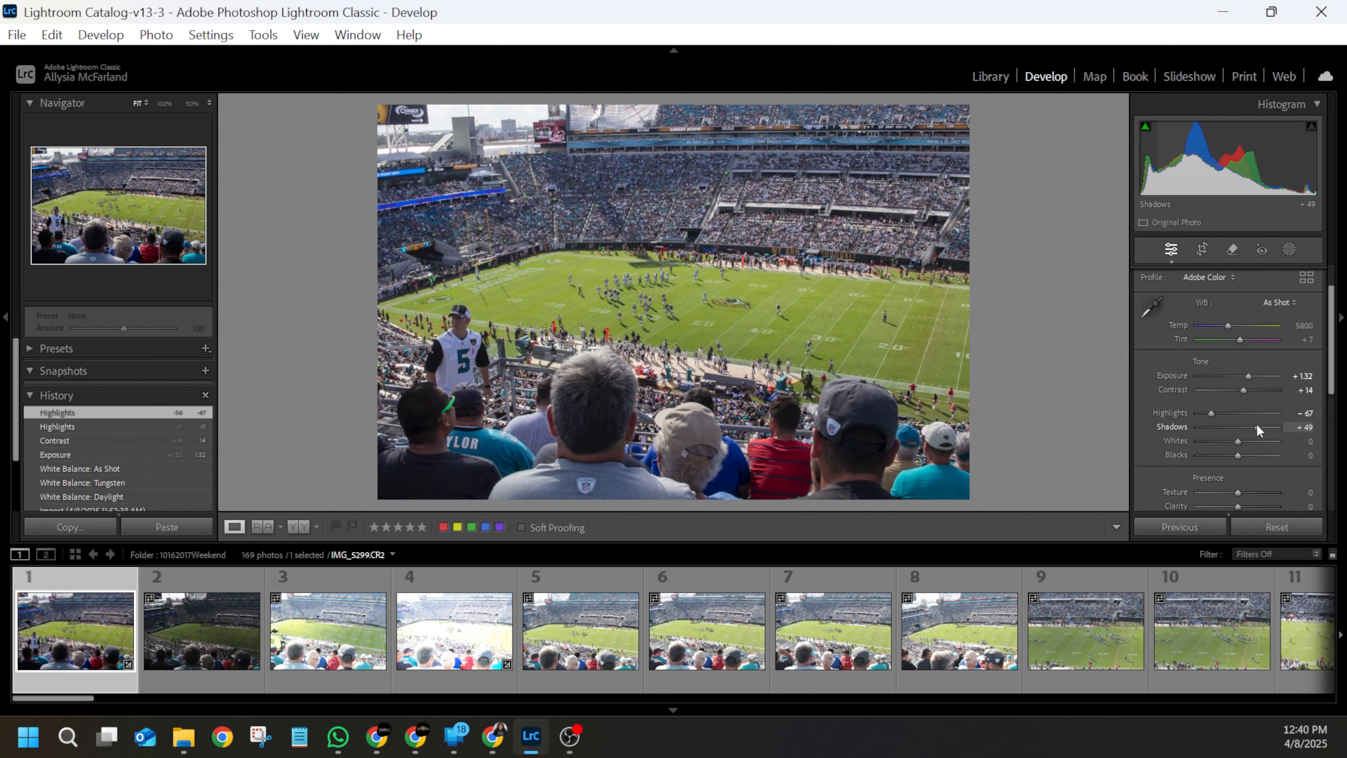
drag(1259, 428, 1258, 428)
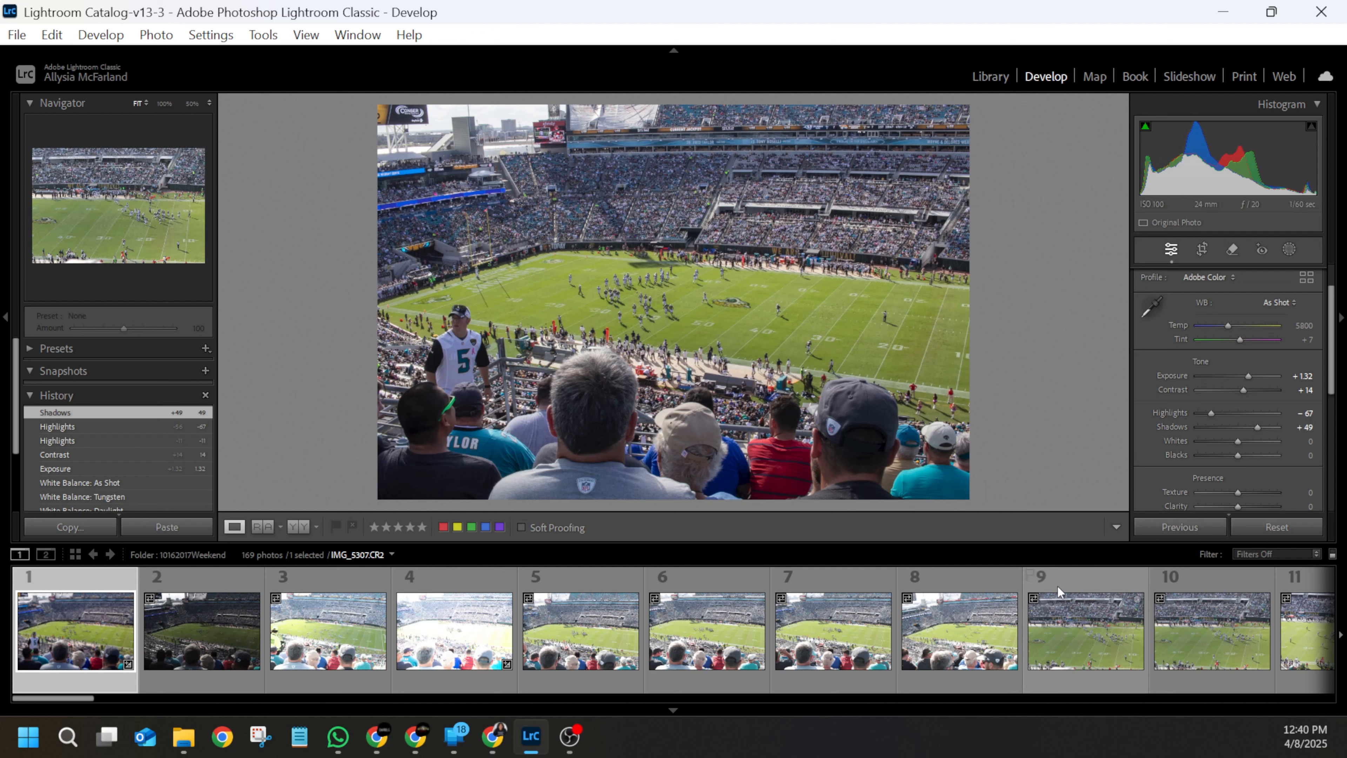
Try Whites at −40 and Blacks at +65, and reset both to their defaults
drag(1236, 440, 1262, 455)
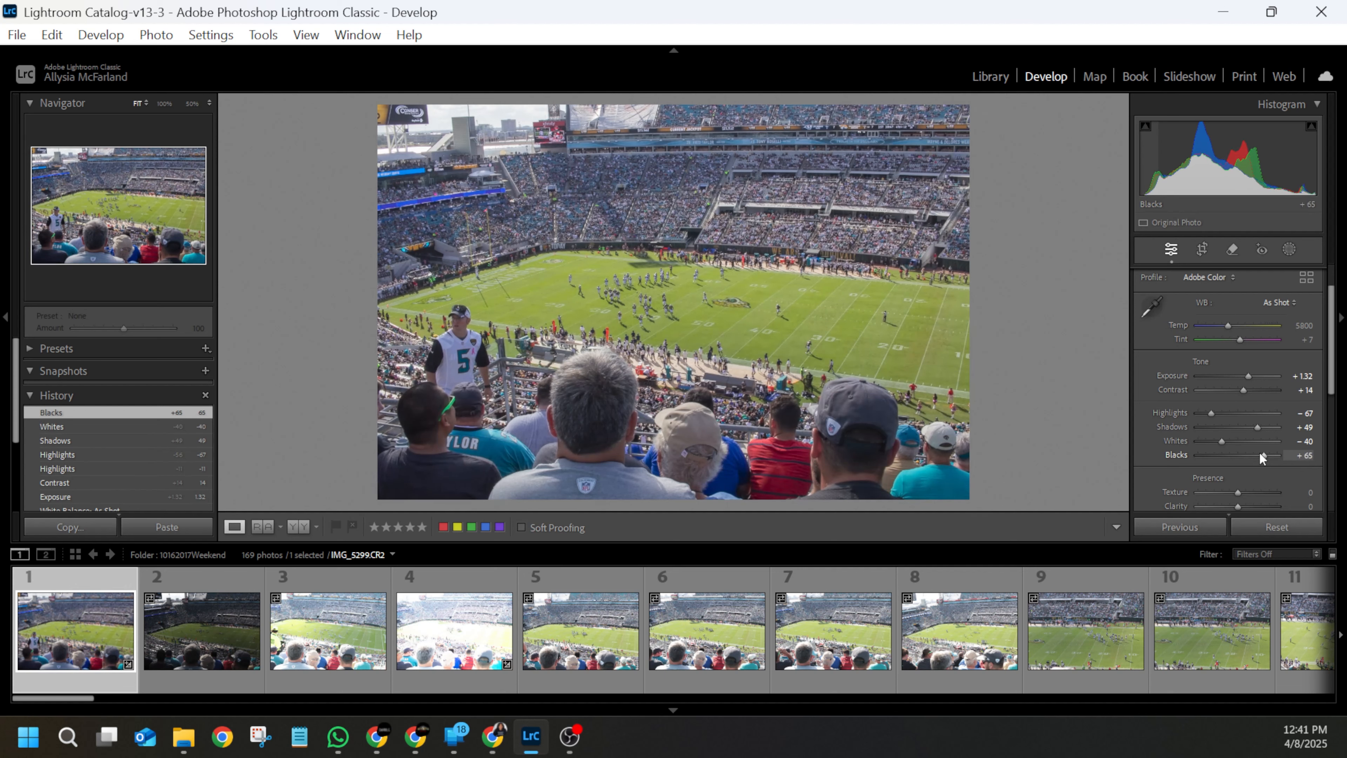
double_click(1261, 452)
double_click(1222, 440)
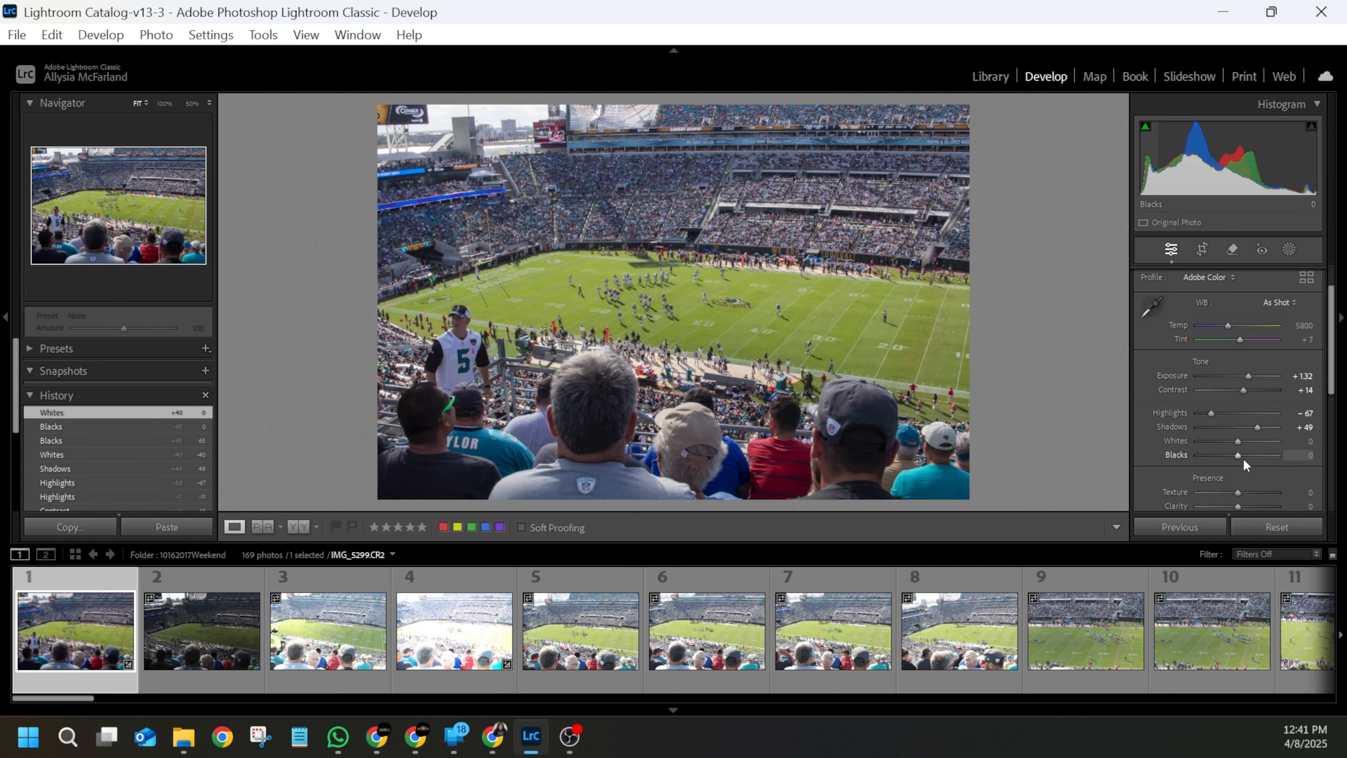
Refine the photo's tone with Blacks at −26, Exposure at +1.67 and Highlights at −100
drag(1240, 456, 1228, 455)
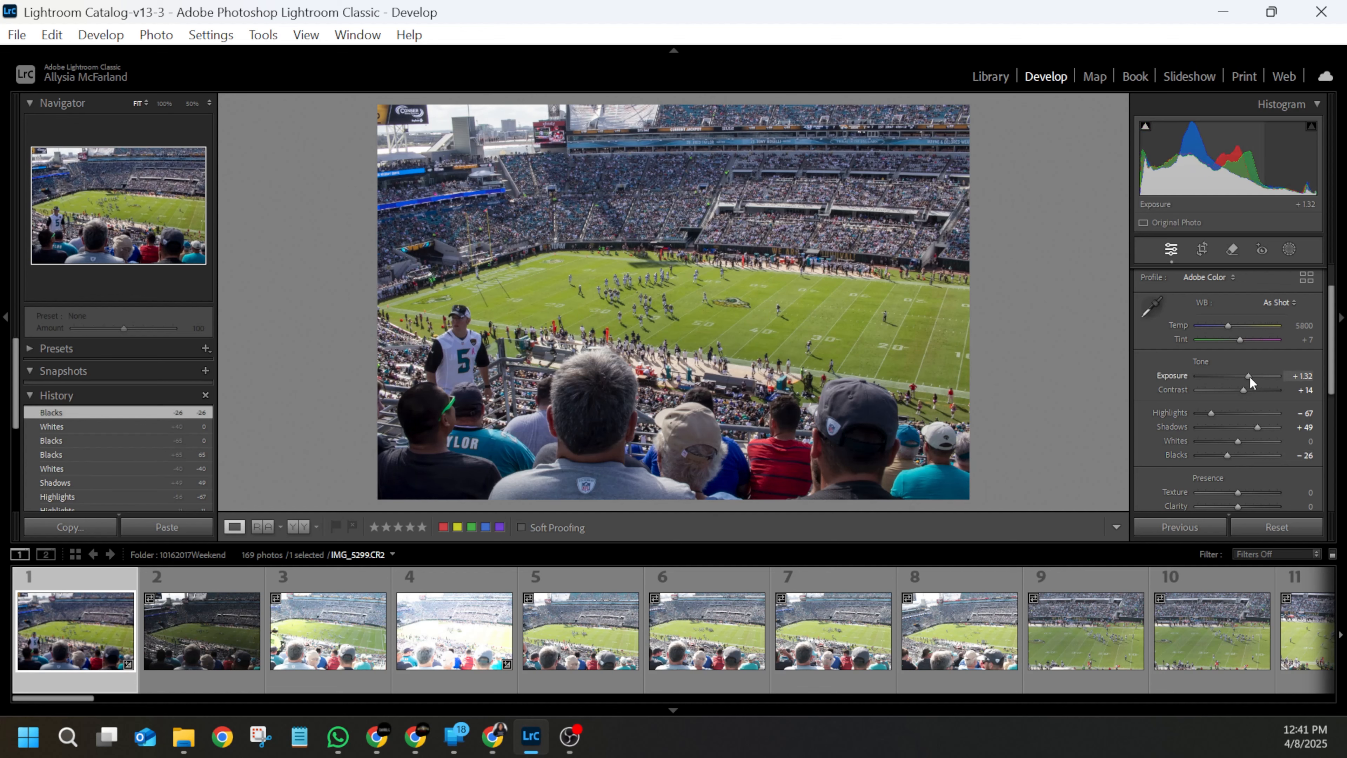
drag(1249, 376, 1252, 375)
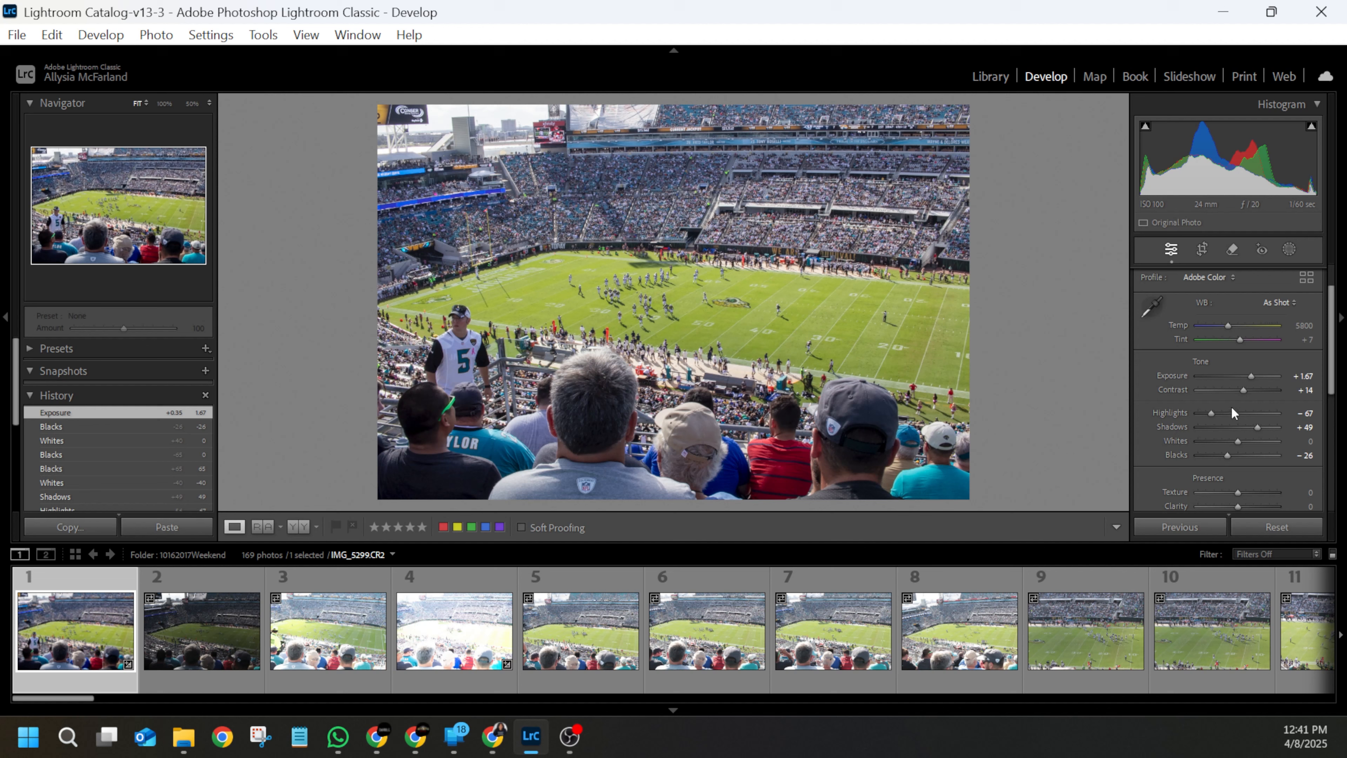
drag(1209, 413, 1189, 411)
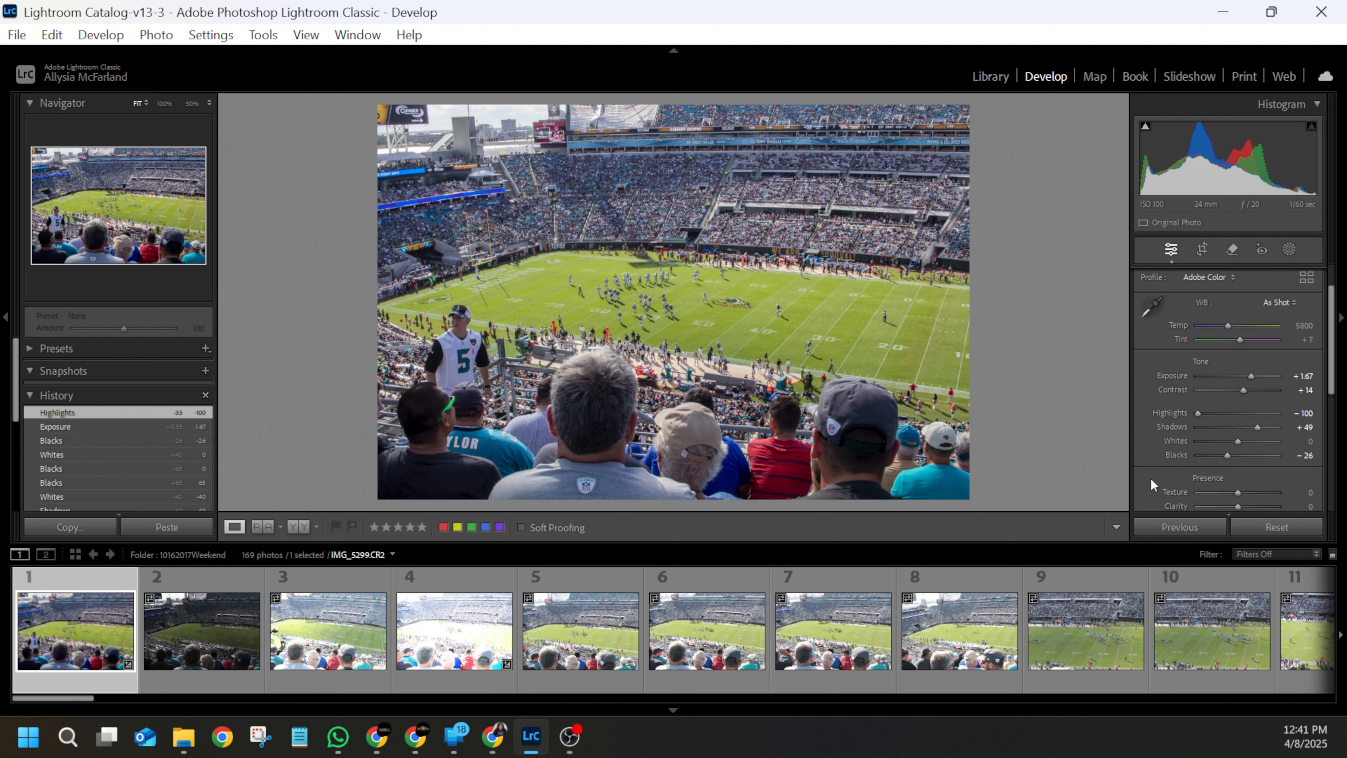
Set the Texture to +100 and inspect its effect on the spectators and field up close
scroll(1147, 481, down, 1)
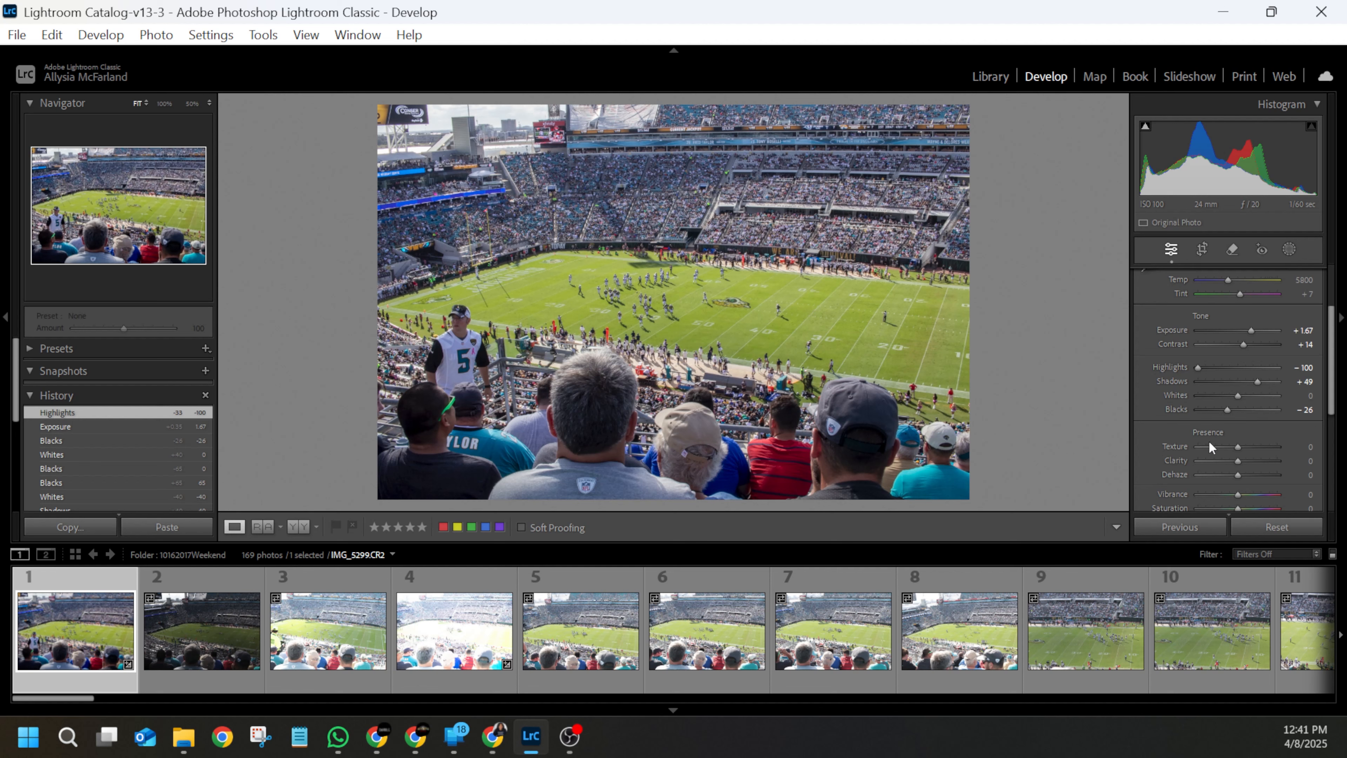
drag(1235, 448, 1295, 441)
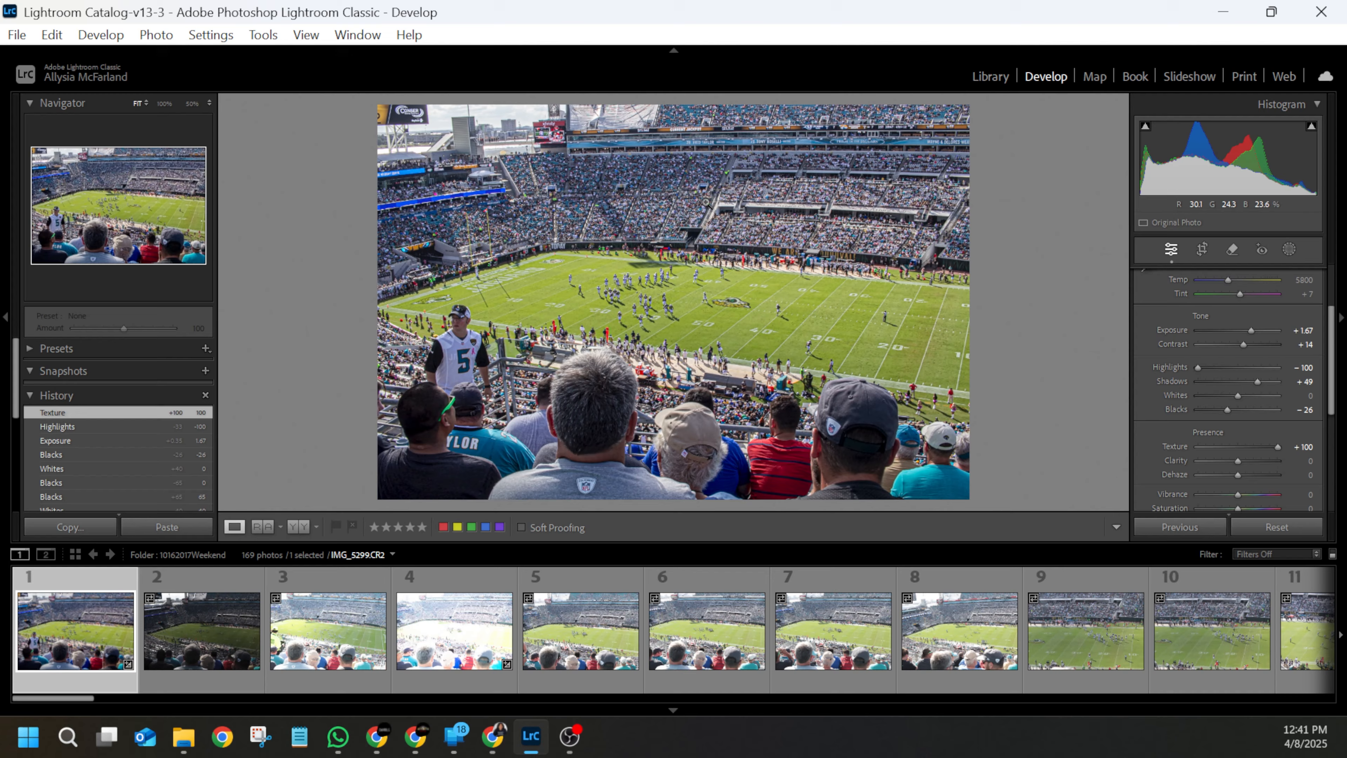
click(634, 167)
click(651, 320)
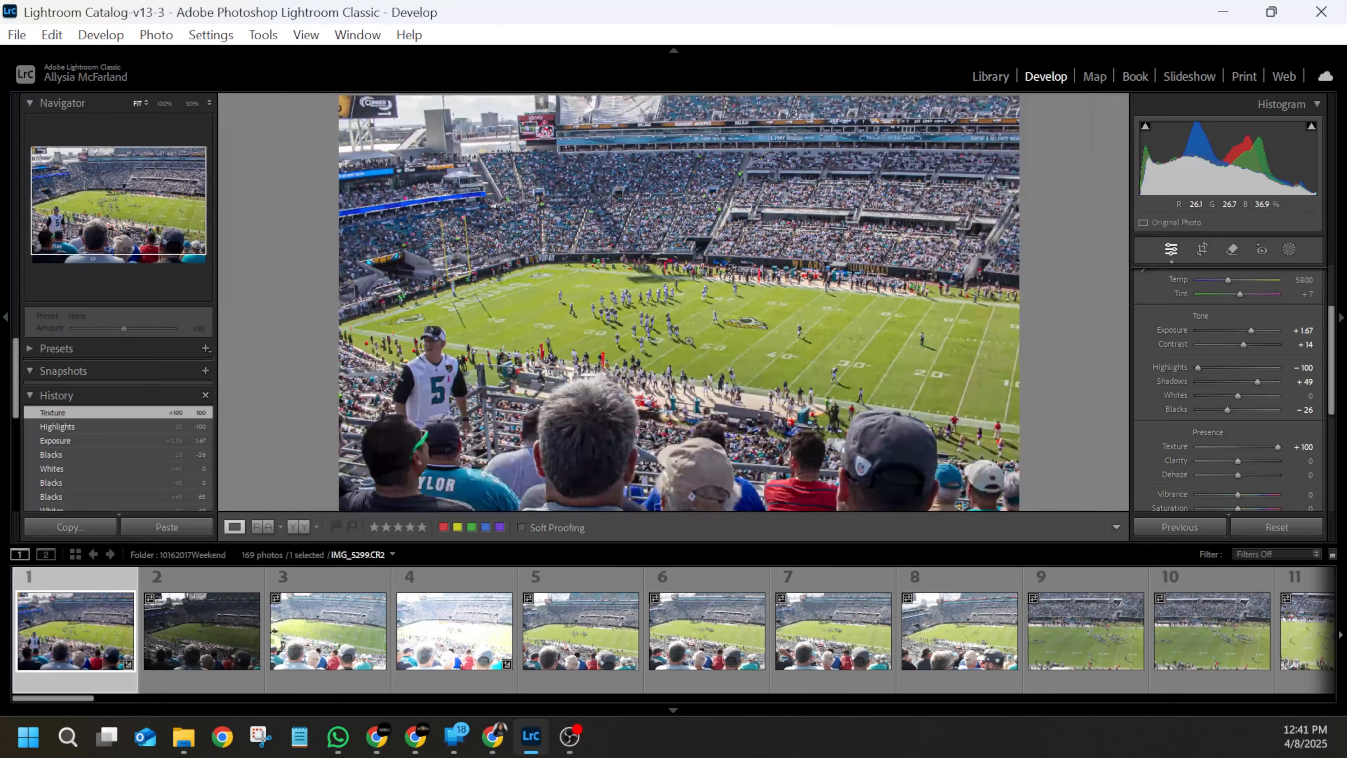
click(837, 423)
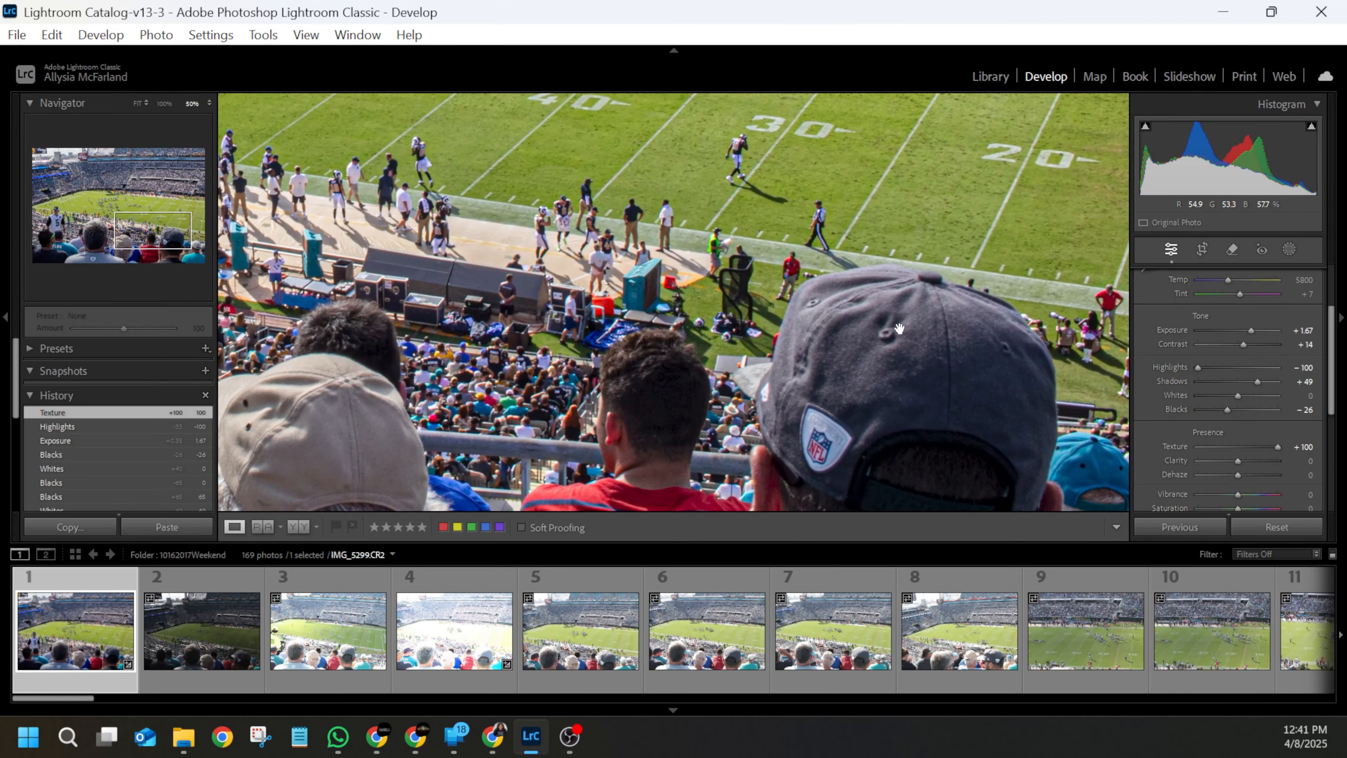